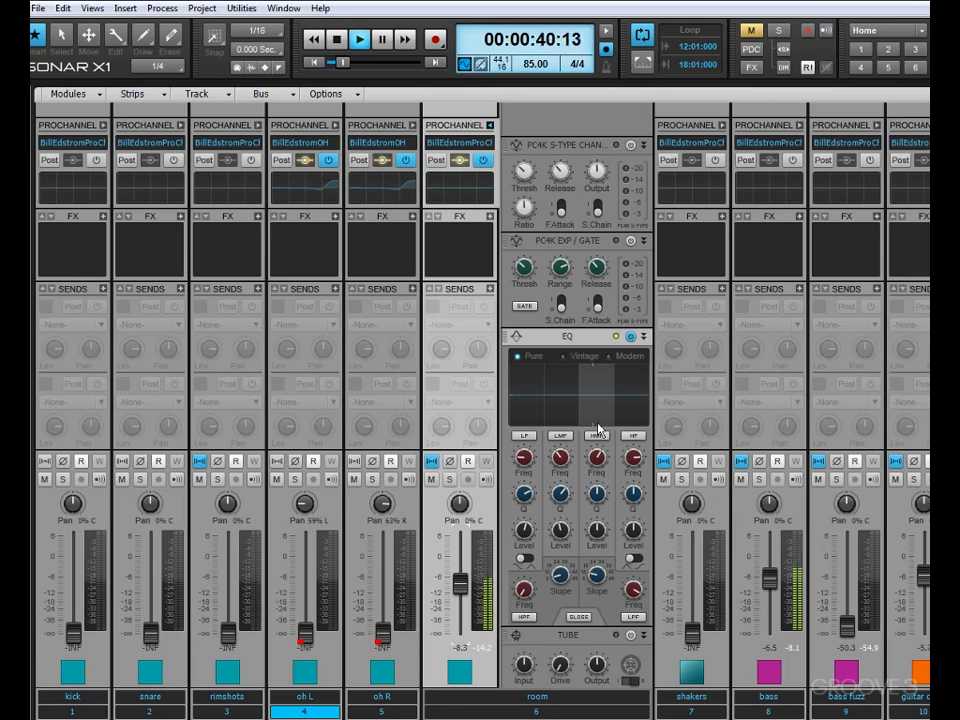
# Stop playback and insert an FET Compressor module into the room track's ProChannel.
pyautogui.press('space')
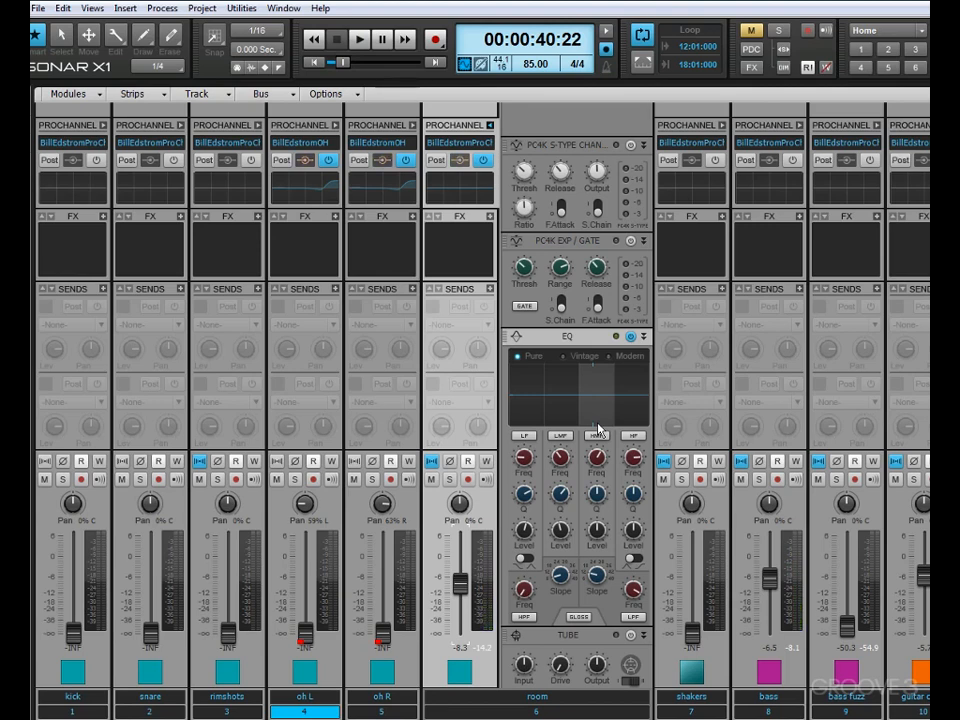
pyautogui.rightClick(530, 148)
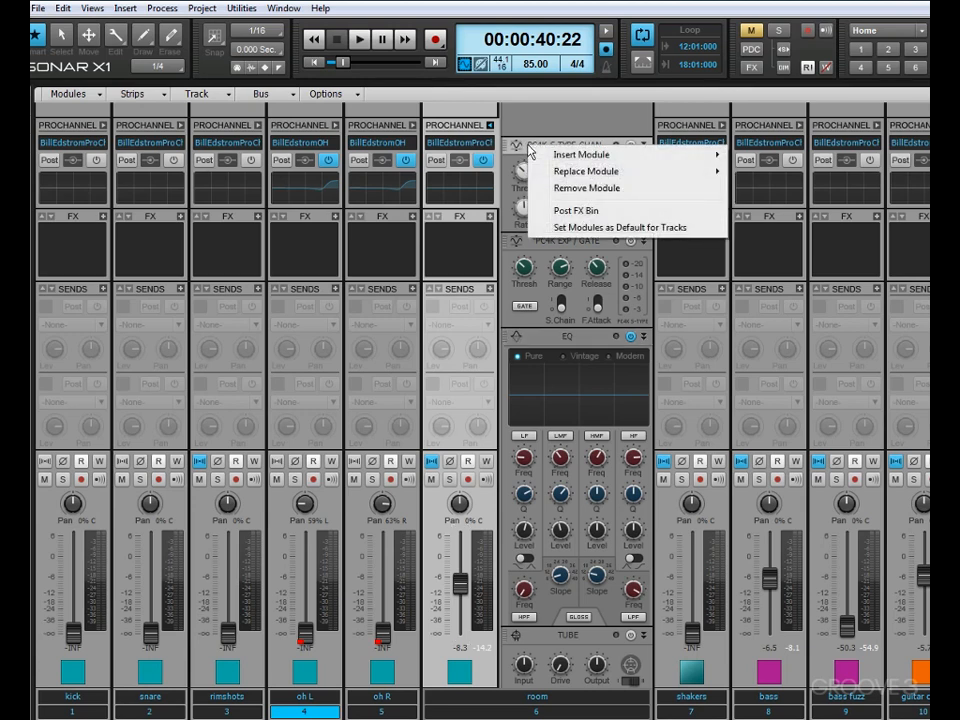
pyautogui.moveTo(540, 156)
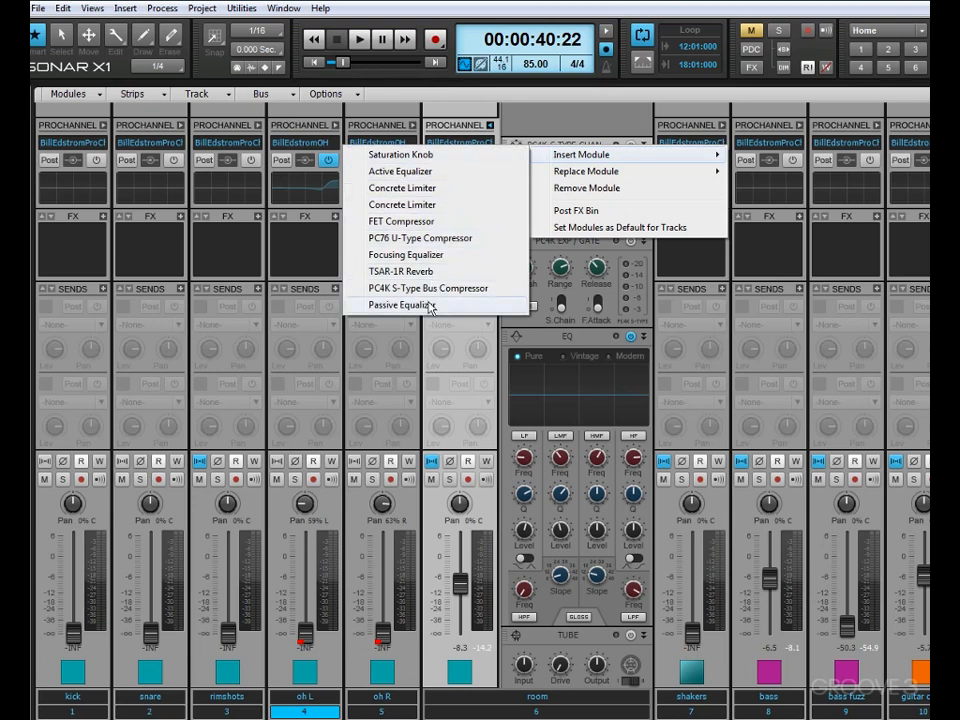
pyautogui.click(424, 221)
# Remove the PC4K S-Type and PC4K Exp/Gate modules from the room track's ProChannel.
pyautogui.rightClick(527, 151)
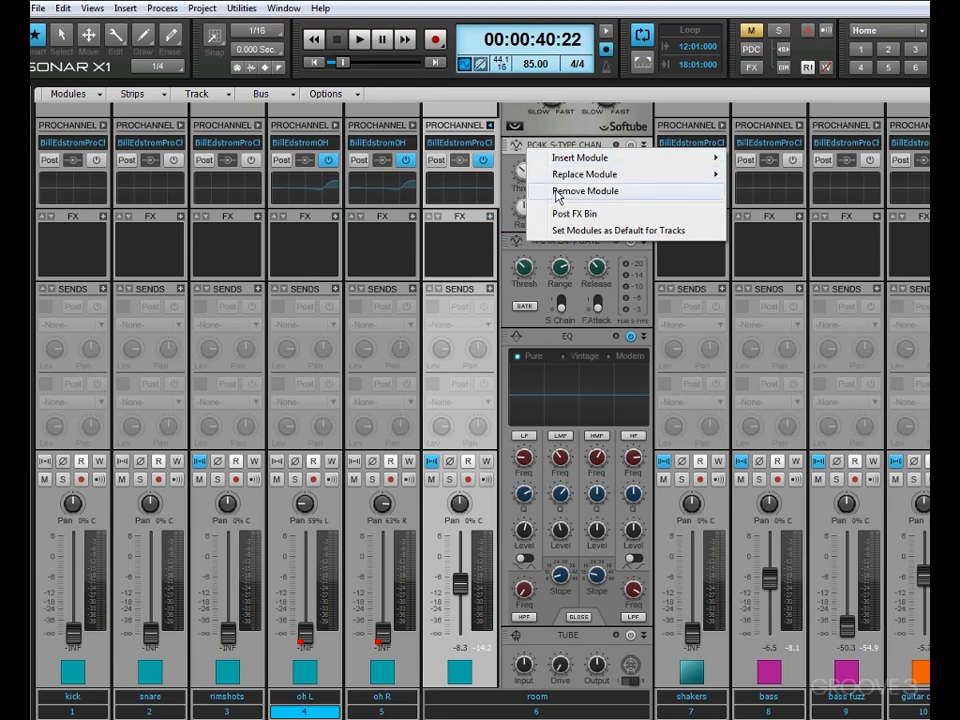
pyautogui.click(585, 191)
pyautogui.rightClick(554, 242)
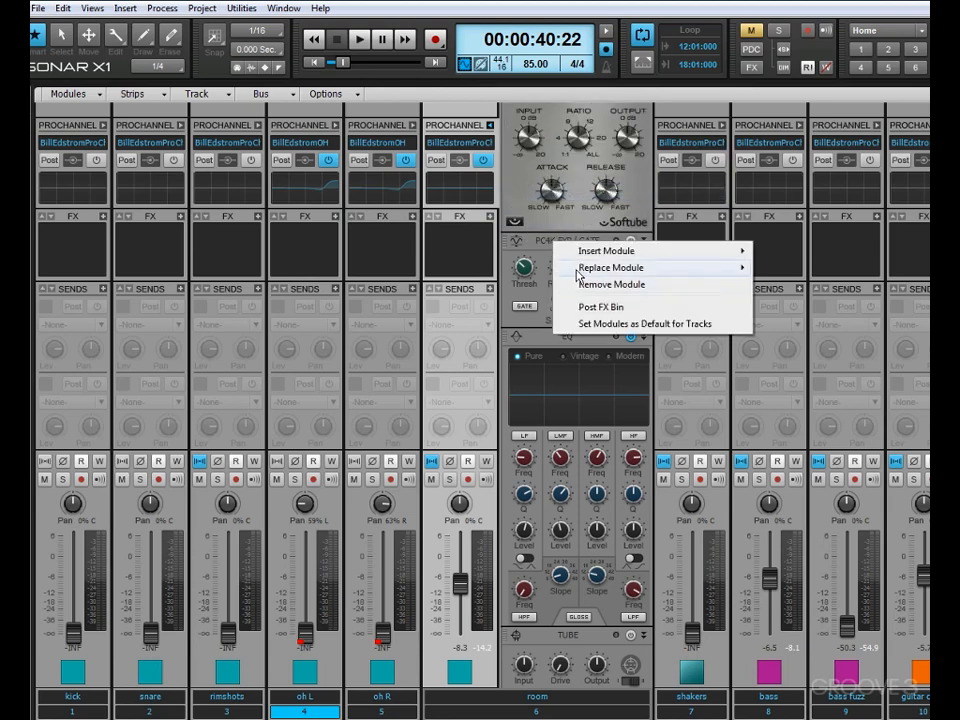
pyautogui.click(580, 284)
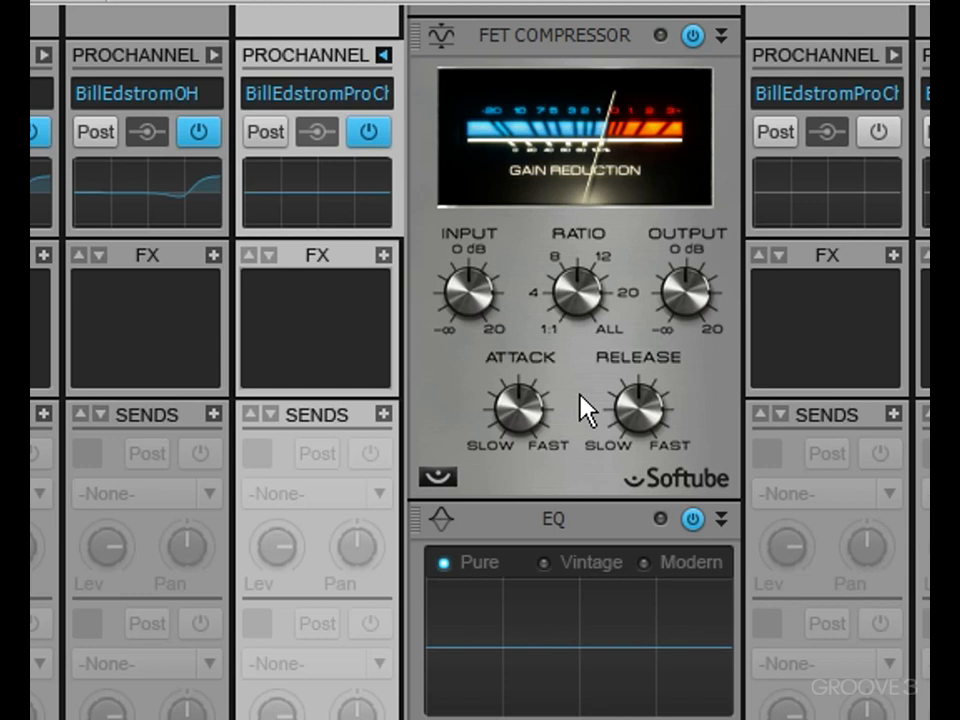
# Bypass the room track's EQ and set the FET Compressor to a fast attack and a fast release.
pyautogui.click(692, 520)
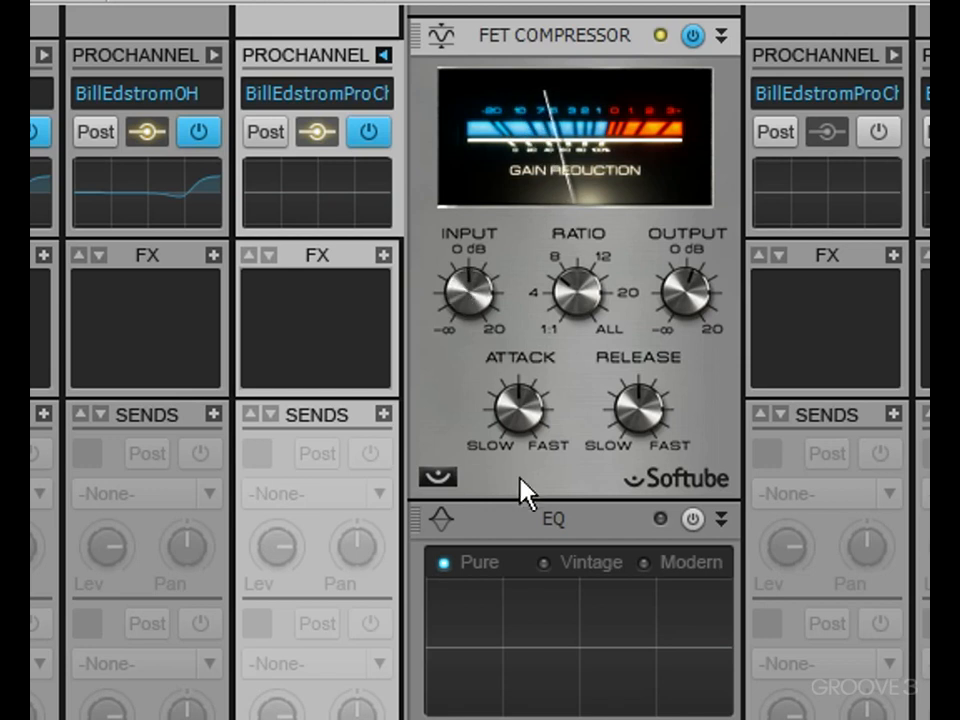
pyautogui.moveTo(521, 439); pyautogui.dragTo(488, 333)
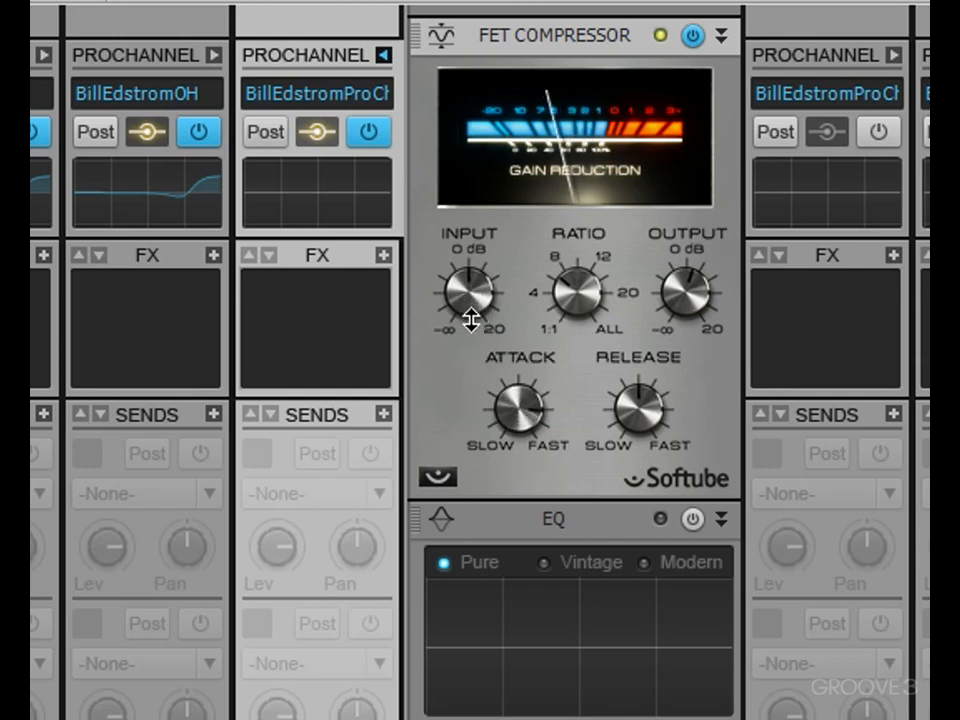
pyautogui.moveTo(636, 411); pyautogui.dragTo(632, 437)
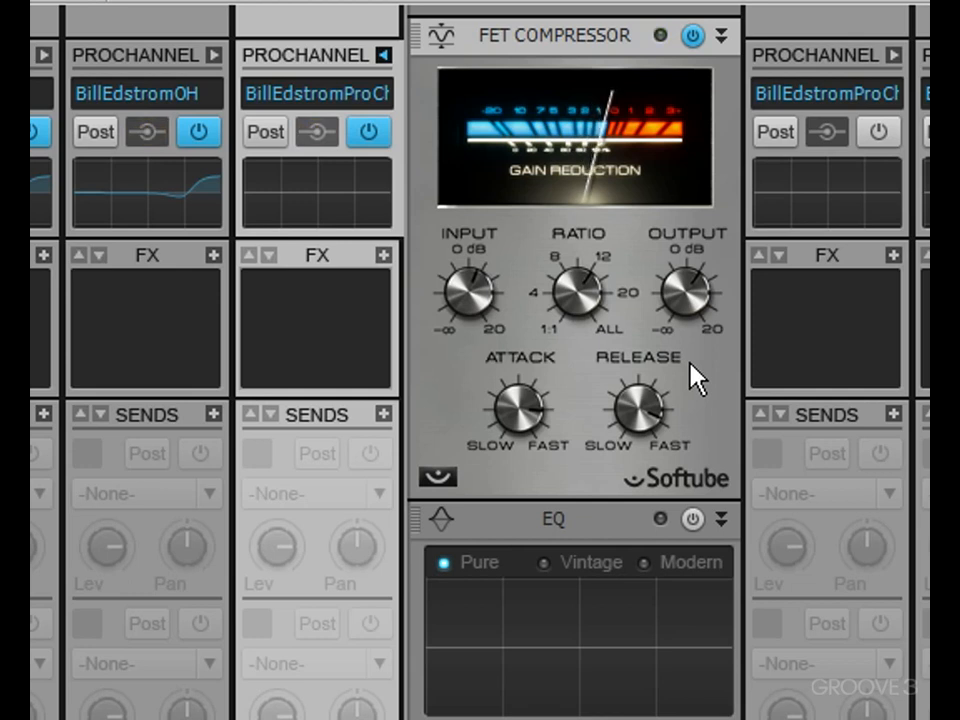
# Re-enable the room EQ and turn on its LF band with Q 1.0, a slightly lower frequency and a stronger boost during playback.
pyautogui.click(693, 519)
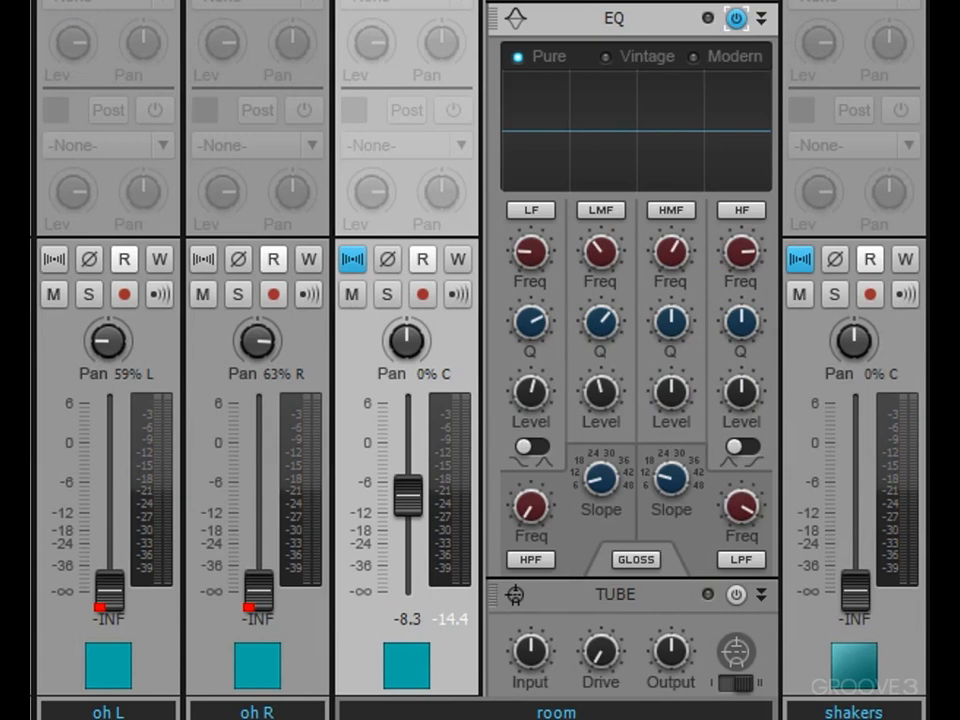
pyautogui.press('space')
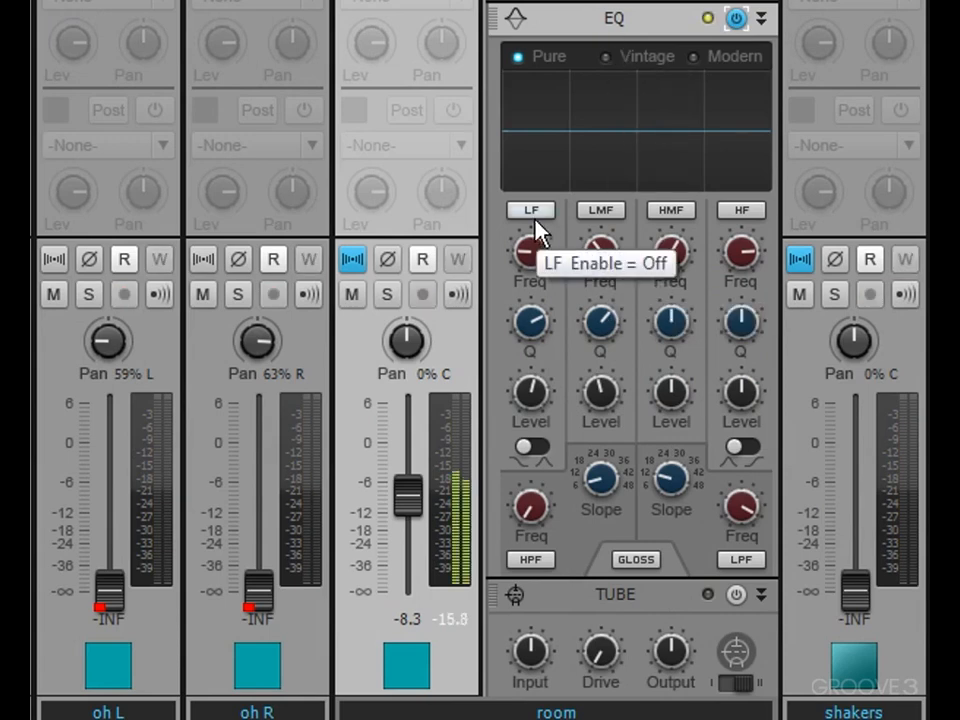
pyautogui.click(534, 214)
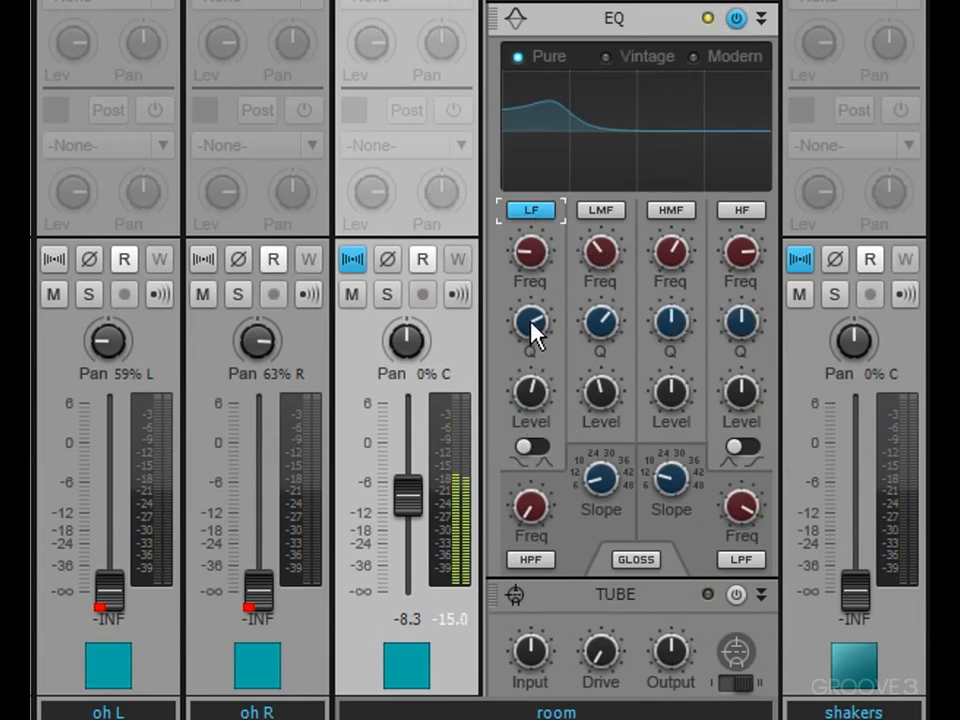
pyautogui.moveTo(532, 333)
pyautogui.mouseDown()
pyautogui.moveTo(532, 320)
pyautogui.moveTo(532, 360)
pyautogui.moveTo(532, 352)
pyautogui.mouseUp()
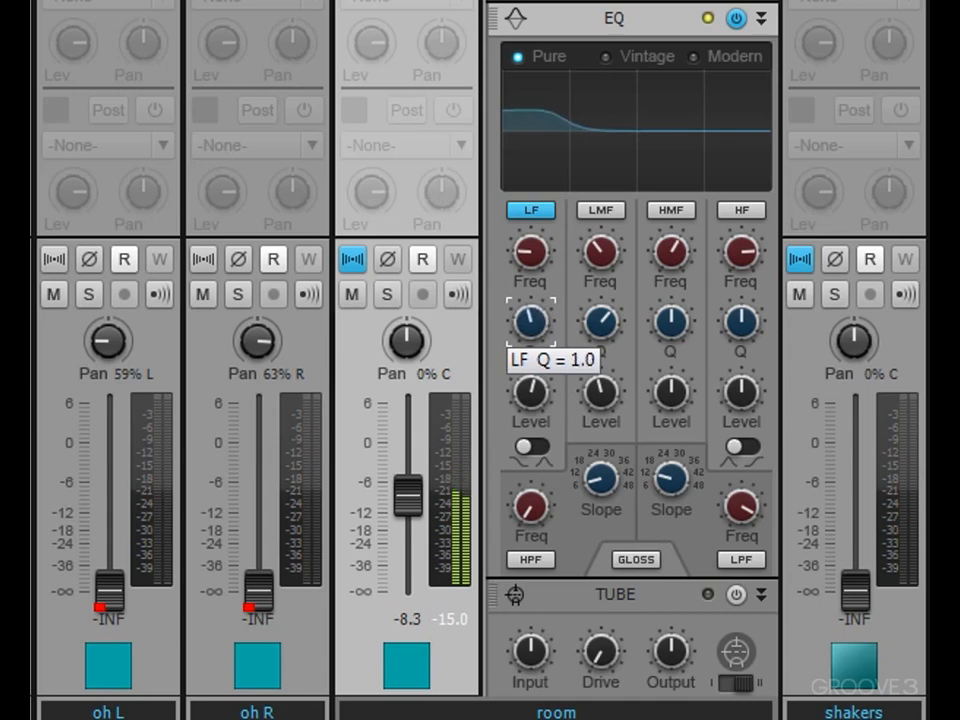
pyautogui.moveTo(531, 266)
pyautogui.mouseDown()
pyautogui.moveTo(531, 292)
pyautogui.moveTo(531, 274)
pyautogui.mouseUp()
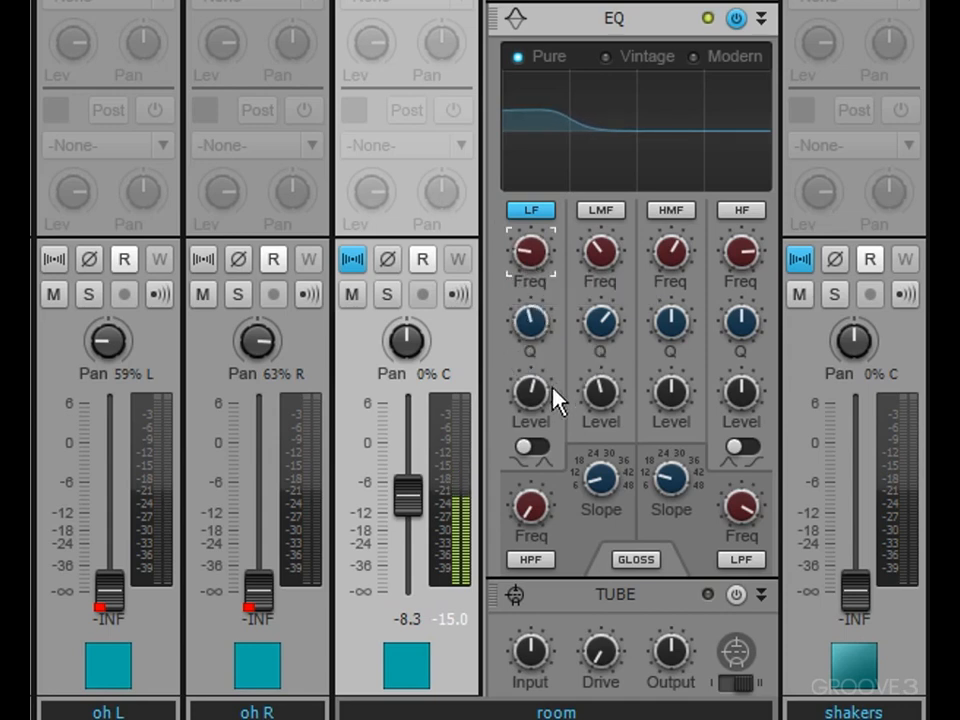
pyautogui.moveTo(554, 398); pyautogui.dragTo(563, 380)
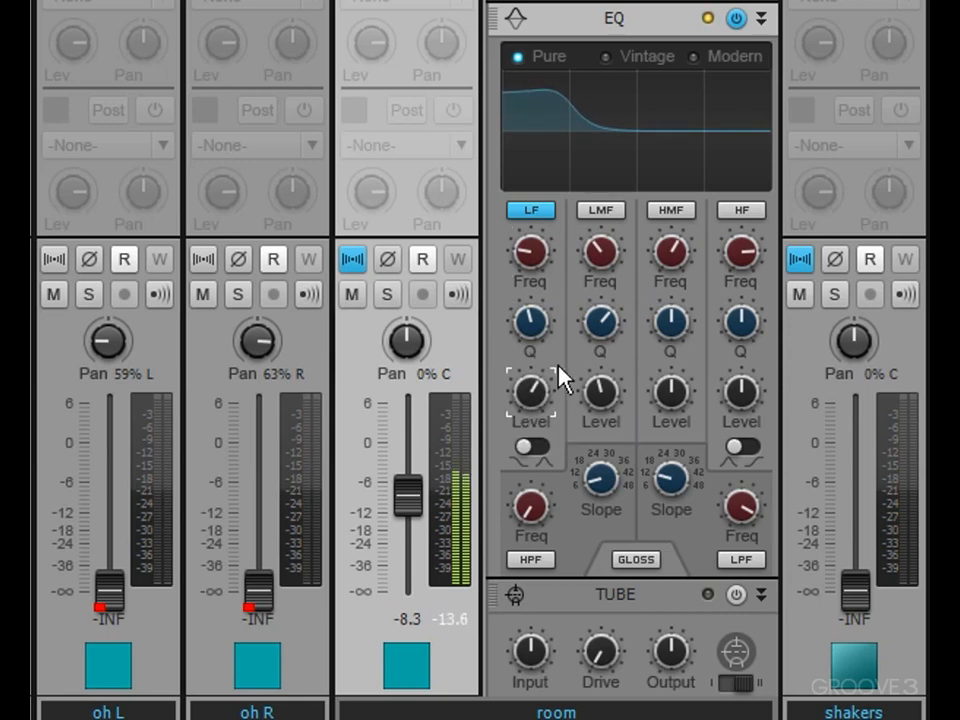
# Enable the LMF band of the room EQ, nudge its frequency upward and deepen its cut.
pyautogui.click(601, 210)
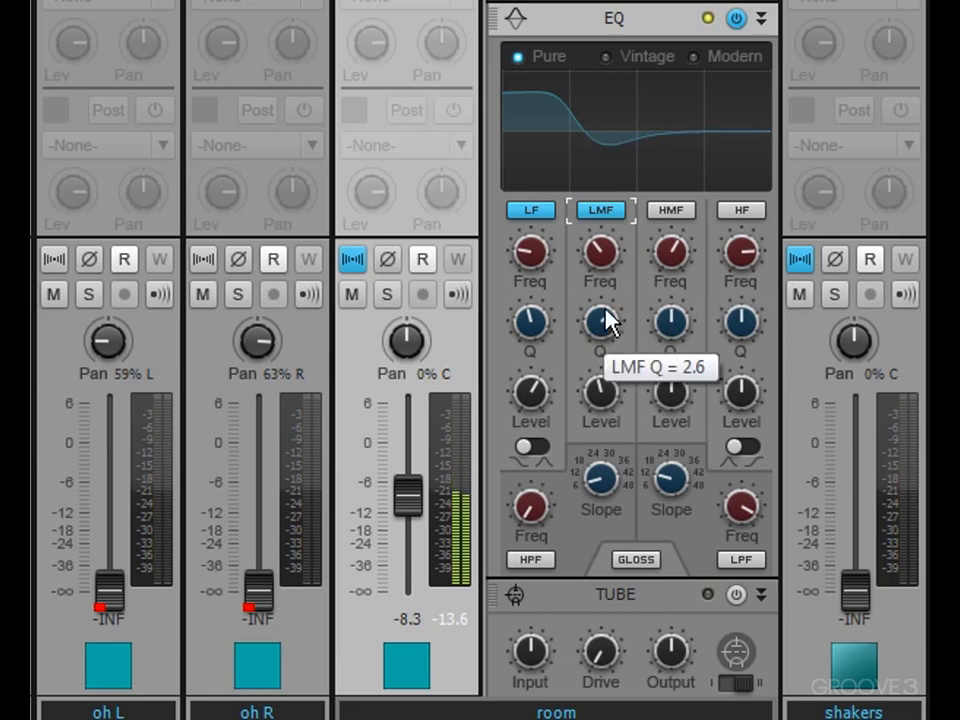
pyautogui.moveTo(601, 391); pyautogui.dragTo(601, 397)
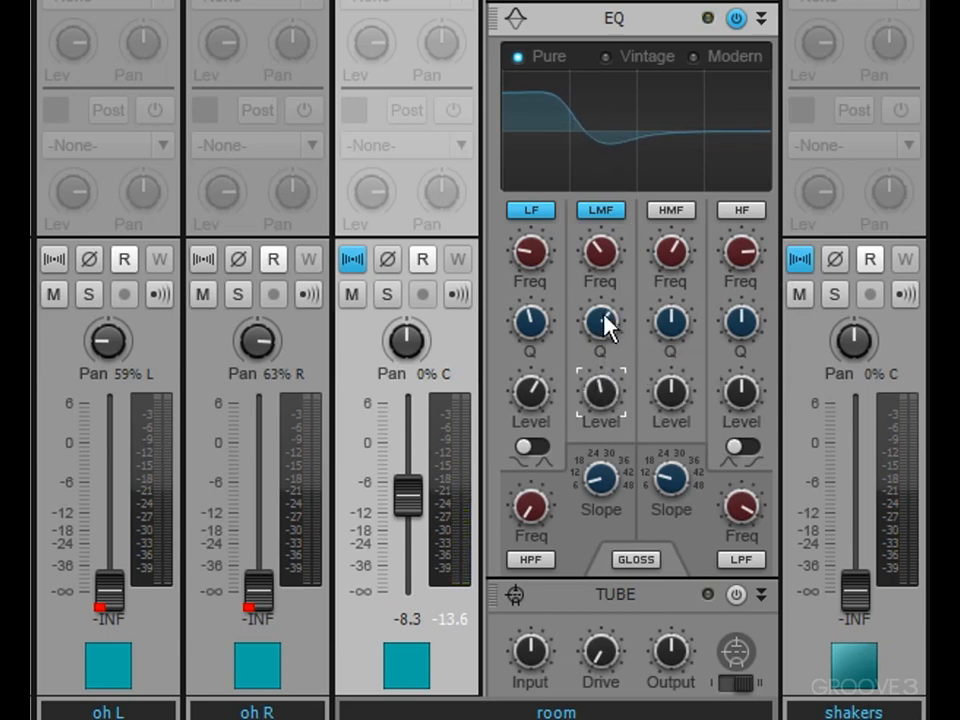
pyautogui.moveTo(601, 252)
pyautogui.mouseDown()
pyautogui.moveTo(601, 264)
pyautogui.moveTo(601, 256)
pyautogui.mouseUp()
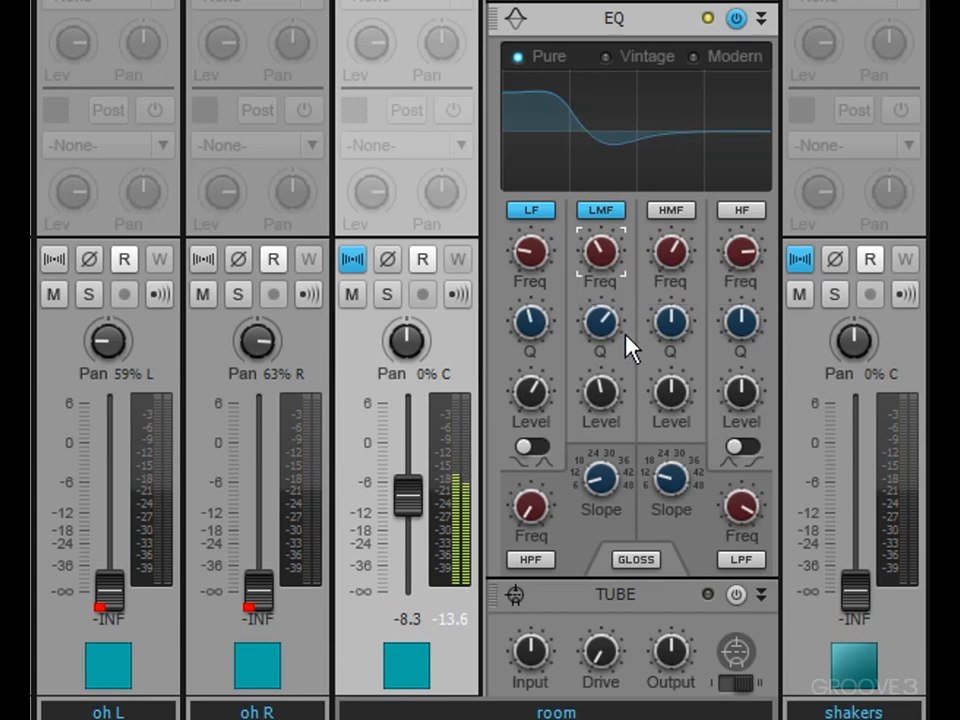
pyautogui.moveTo(601, 391); pyautogui.dragTo(601, 397)
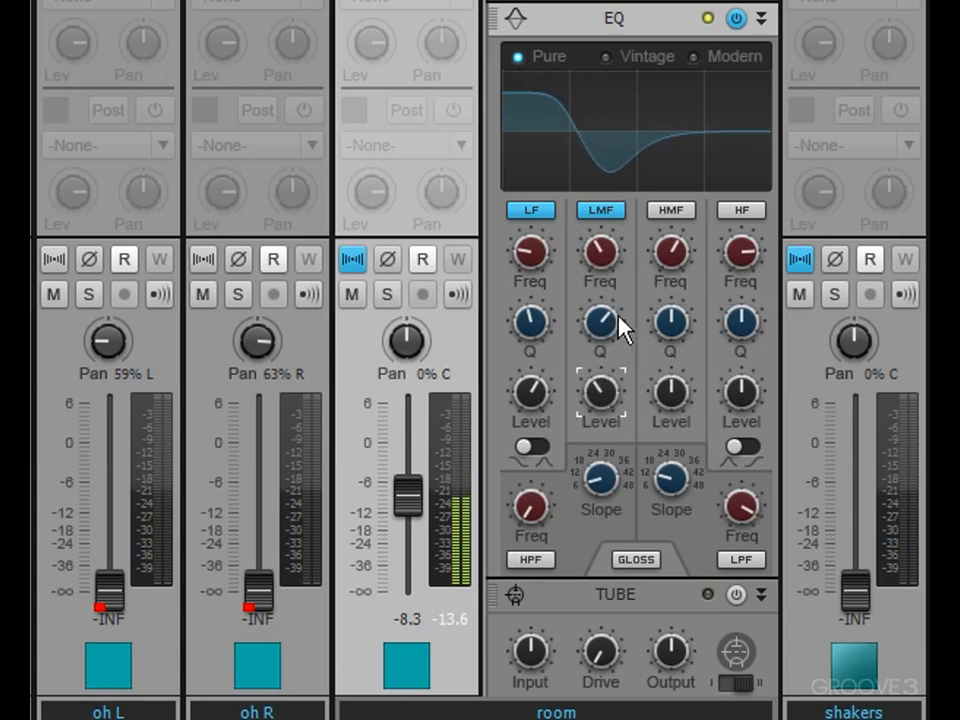
# Narrow the LMF cut to Q 3.6, move it to a lower frequency and make it slightly shallower.
pyautogui.moveTo(605, 325)
pyautogui.mouseDown()
pyautogui.moveTo(605, 316)
pyautogui.moveTo(607, 325)
pyautogui.mouseUp()
pyautogui.moveTo(601, 253)
pyautogui.mouseDown()
pyautogui.moveTo(601, 274)
pyautogui.moveTo(601, 260)
pyautogui.mouseUp()
pyautogui.click(601, 318)
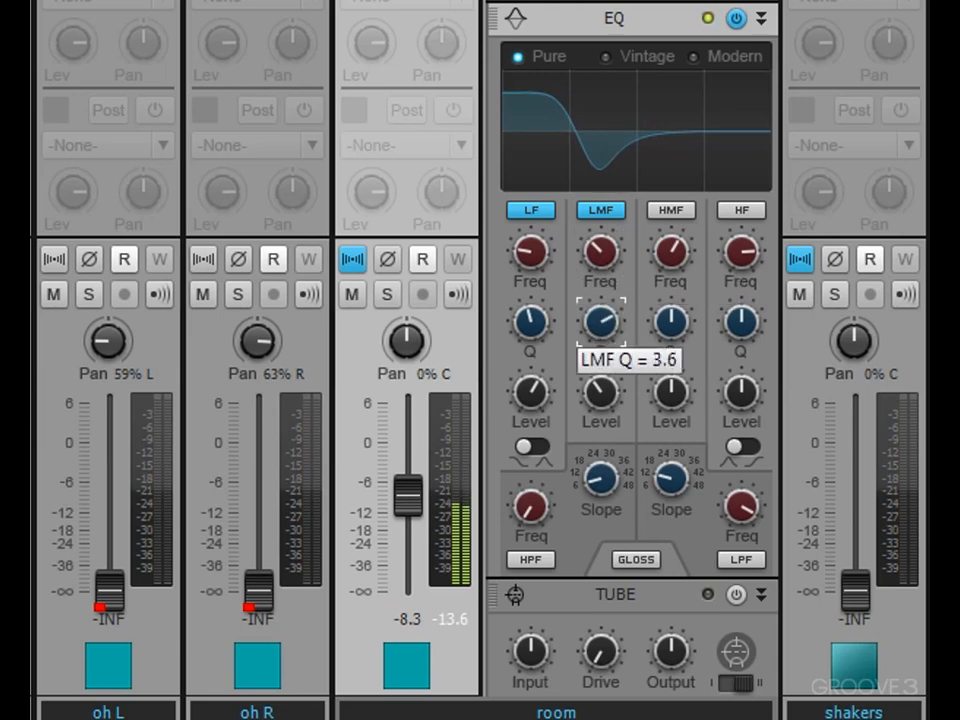
pyautogui.click(620, 385)
pyautogui.moveTo(601, 392); pyautogui.dragTo(601, 389)
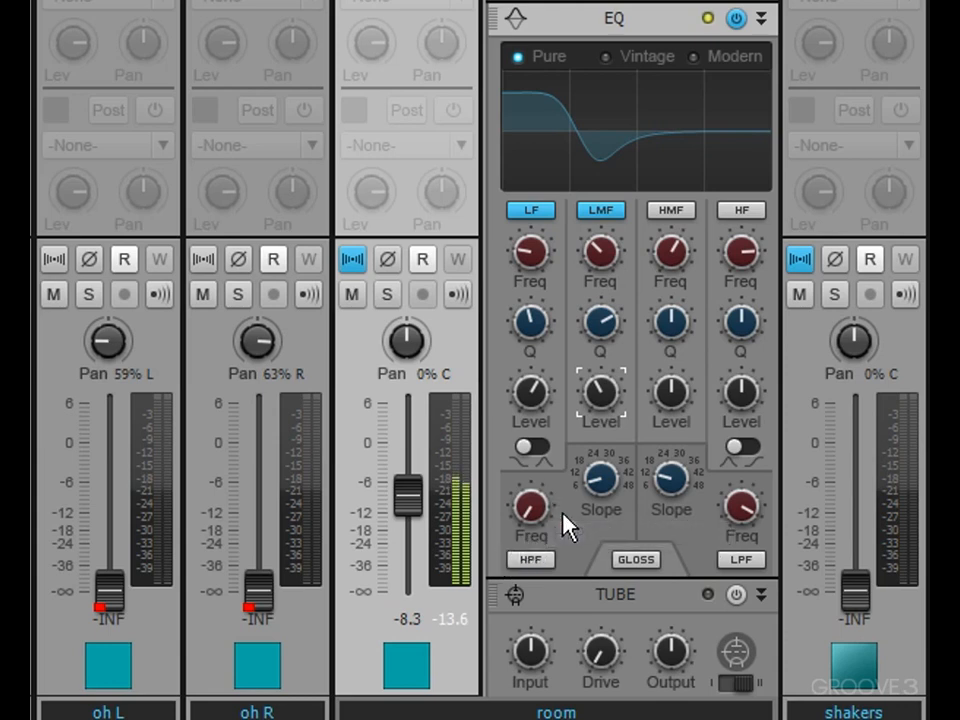
# Raise the linked overhead faders to -6.1 dB for oh L and 0.7 dB for oh R, and pull the room fader down to -75.3 dB.
pyautogui.moveTo(258, 592); pyautogui.dragTo(258, 462)
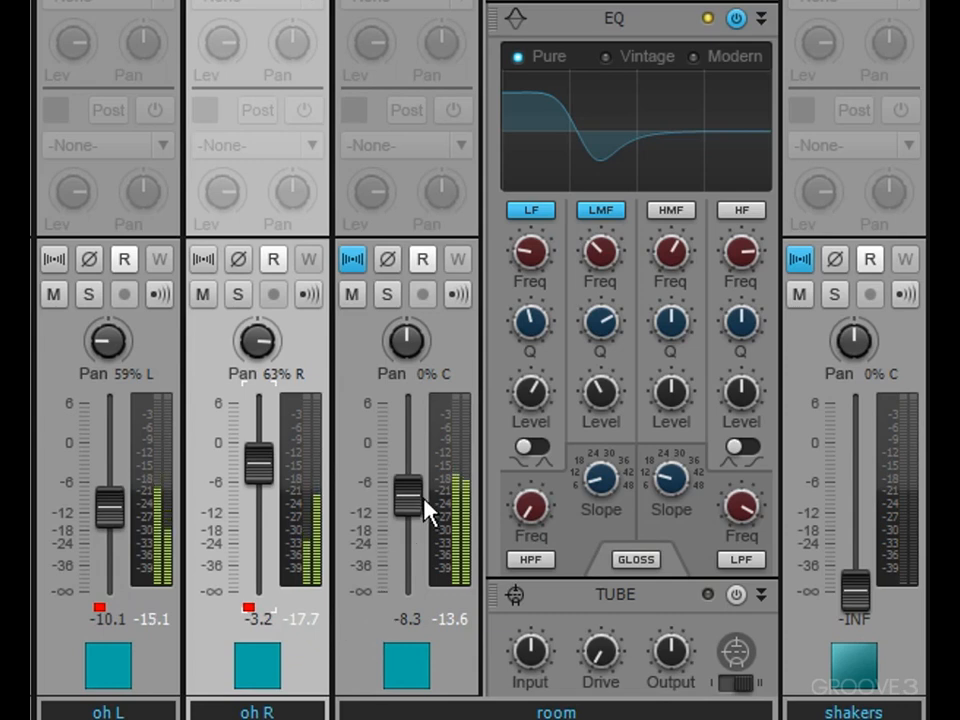
pyautogui.moveTo(424, 500); pyautogui.dragTo(424, 595)
pyautogui.moveTo(258, 466); pyautogui.dragTo(258, 440)
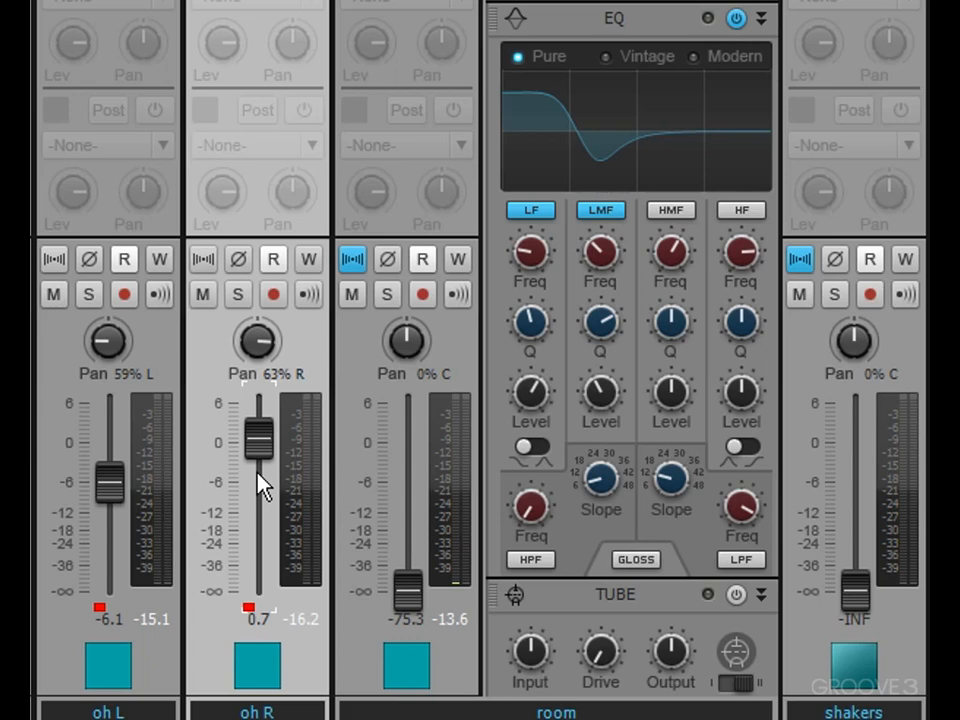
# Play the overheads alone, bring the room track back in underneath them and settle its fader at -17.8 dB.
pyautogui.press('space')
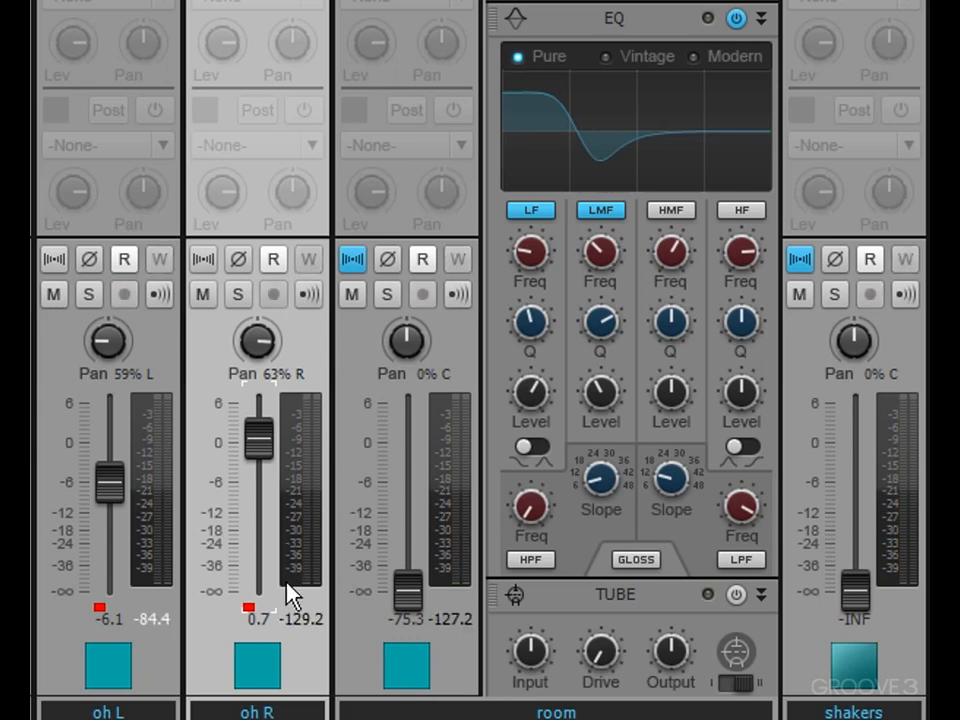
pyautogui.press('space')
pyautogui.moveTo(405, 590); pyautogui.dragTo(407, 521)
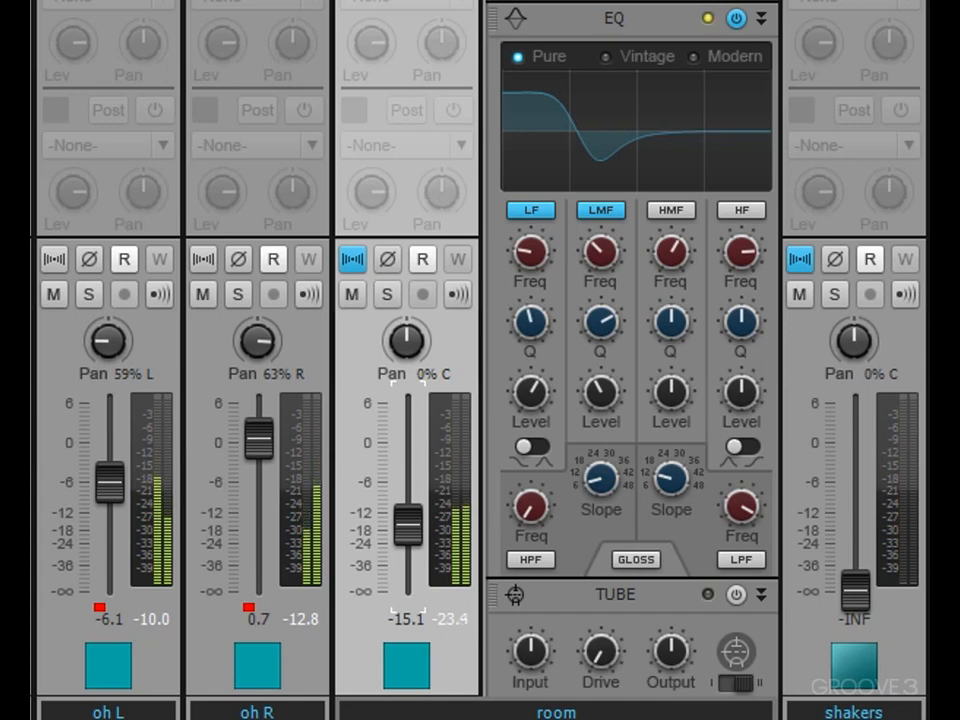
pyautogui.moveTo(407, 522)
pyautogui.mouseDown()
pyautogui.moveTo(407, 553)
pyautogui.moveTo(407, 540)
pyautogui.mouseUp()
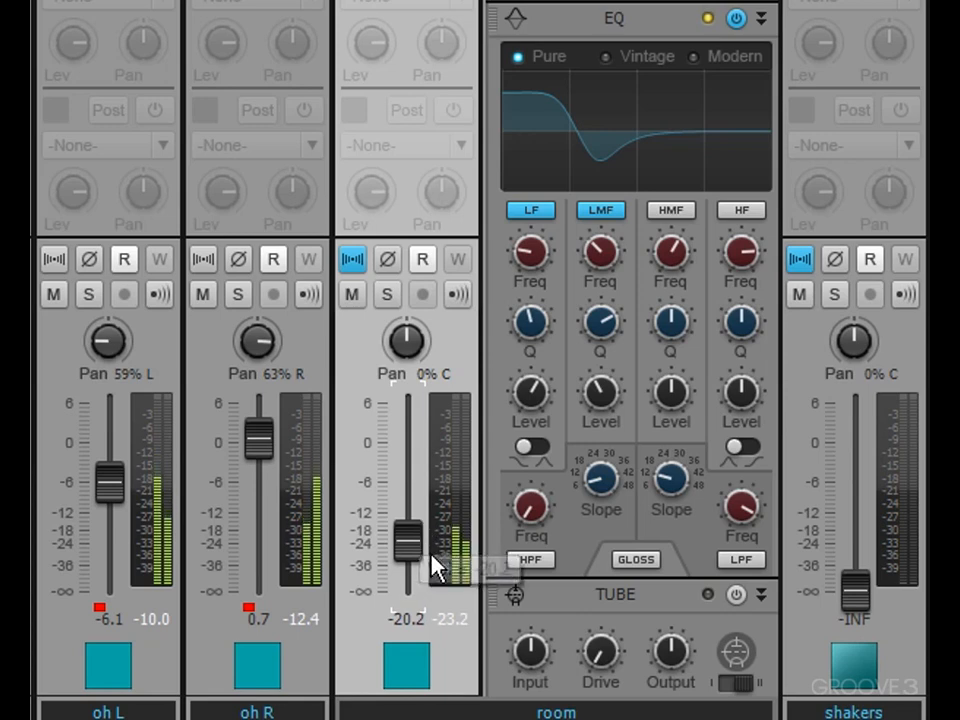
pyautogui.moveTo(419, 552); pyautogui.dragTo(432, 422)
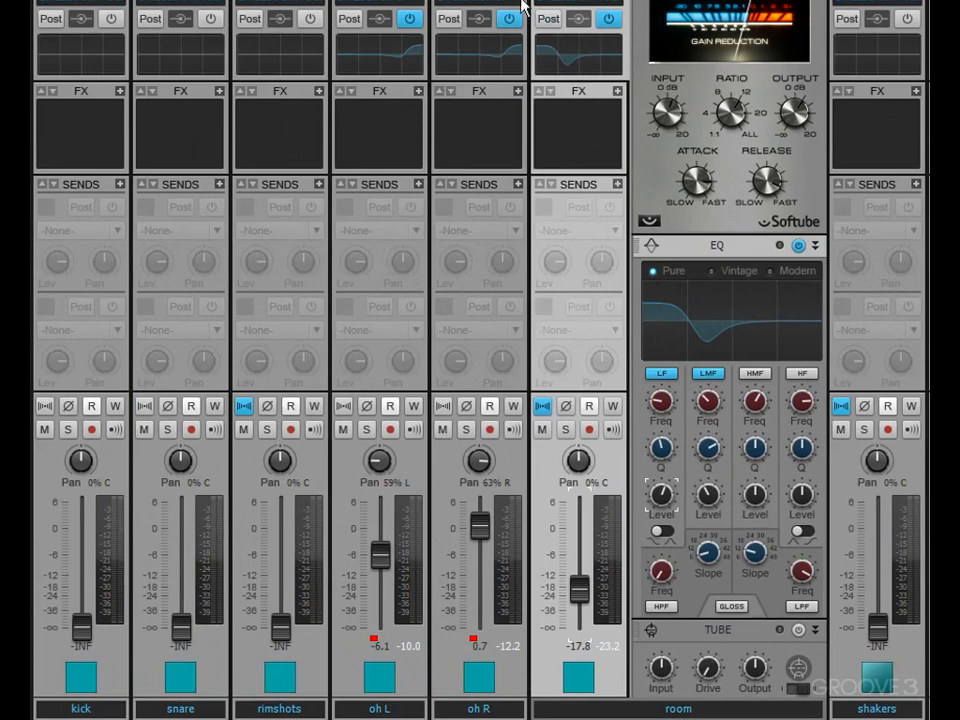
# Add the TS-64 TransientShaper to the room track's FX bin and load its Soft Thin and Ringing preset.
pyautogui.rightClick(570, 127)
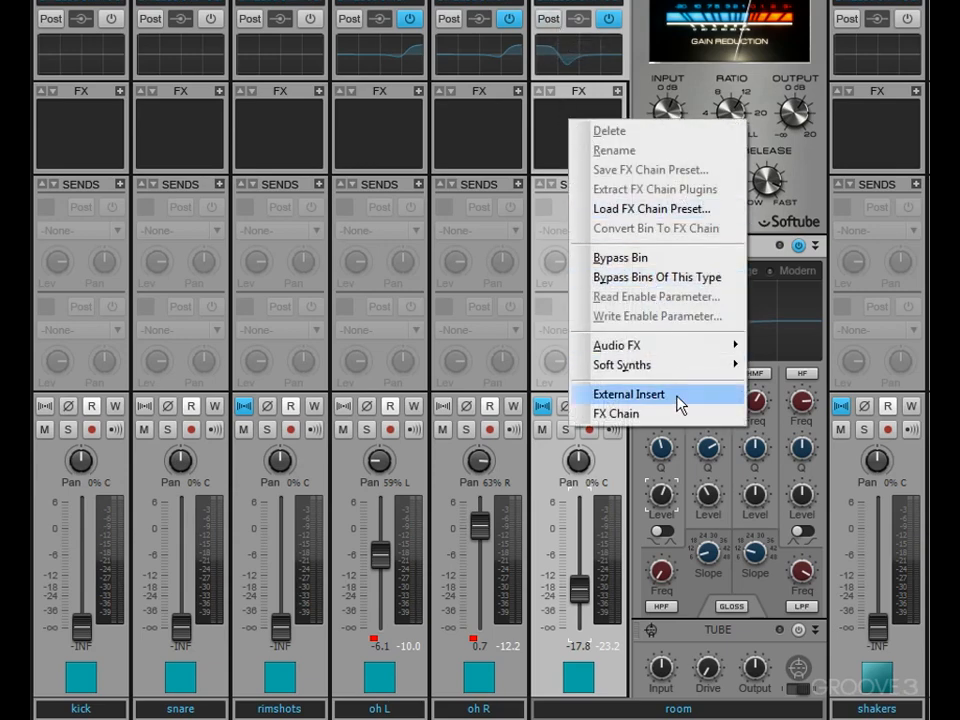
pyautogui.moveTo(672, 347)
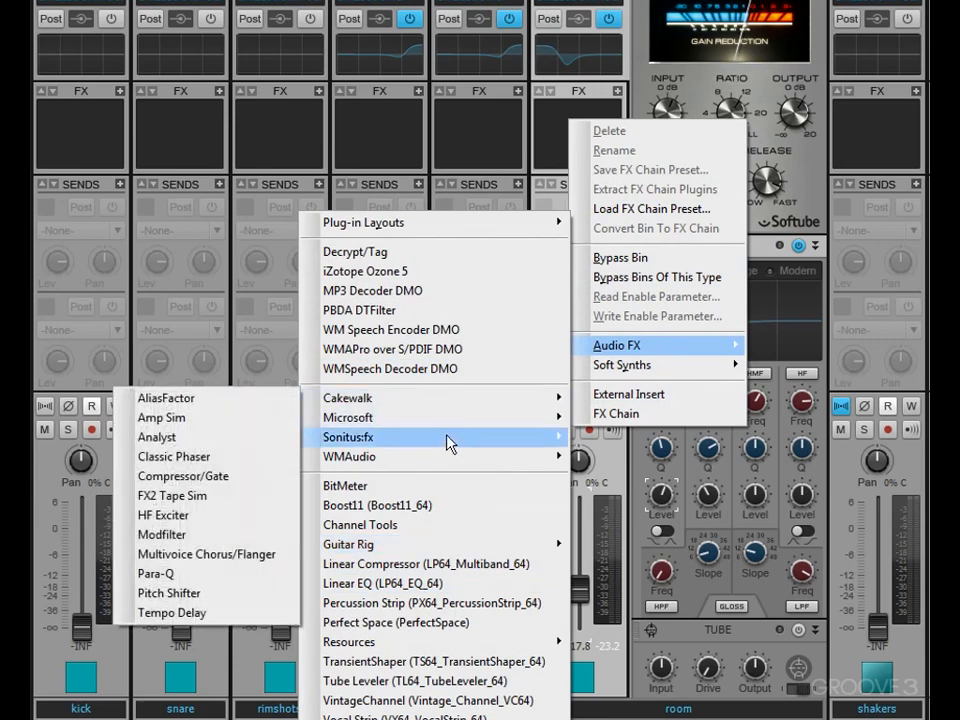
pyautogui.click(484, 664)
pyautogui.moveTo(636, 240); pyautogui.dragTo(689, 402)
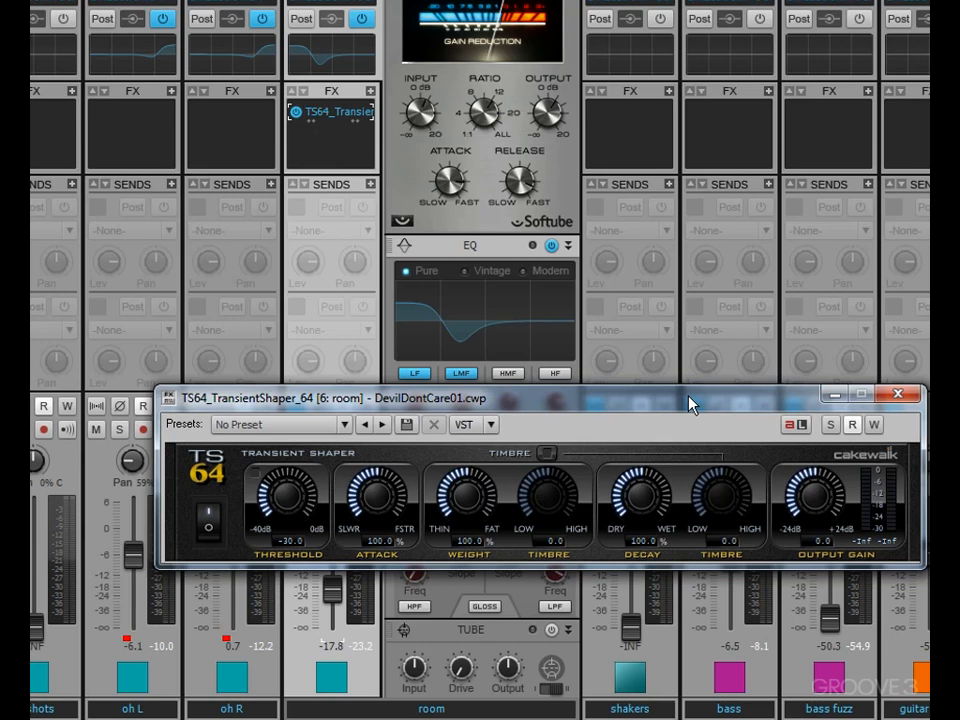
pyautogui.click(280, 424)
pyautogui.click(311, 599)
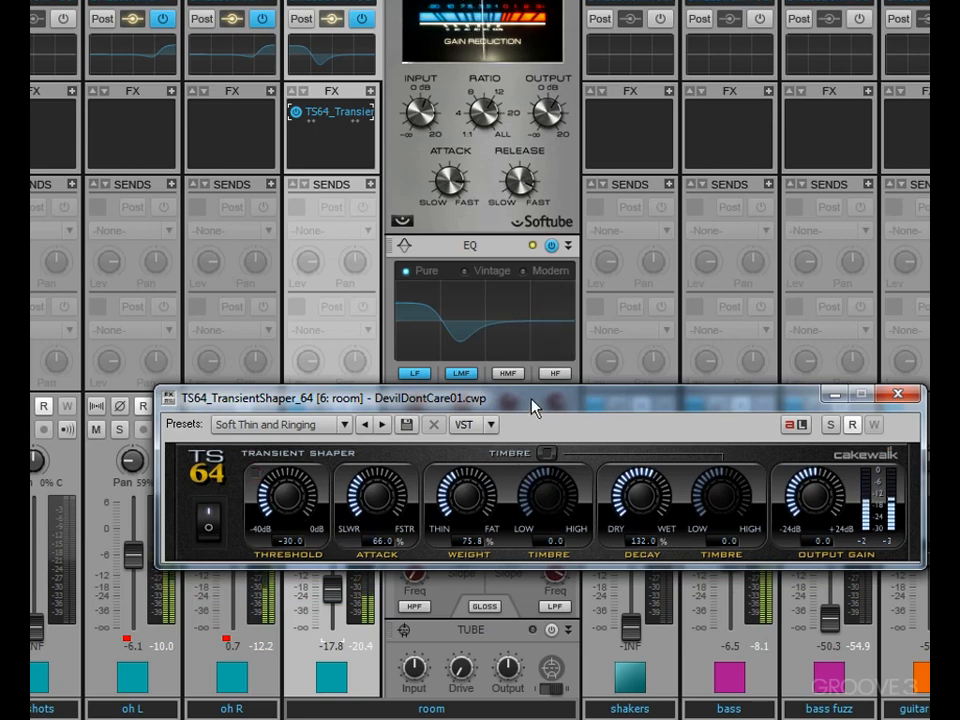
# Move the plug-in window clear of the faders, pull both overheads fully down and raise the room fader to -9.4 dB.
pyautogui.moveTo(532, 404); pyautogui.dragTo(537, 358)
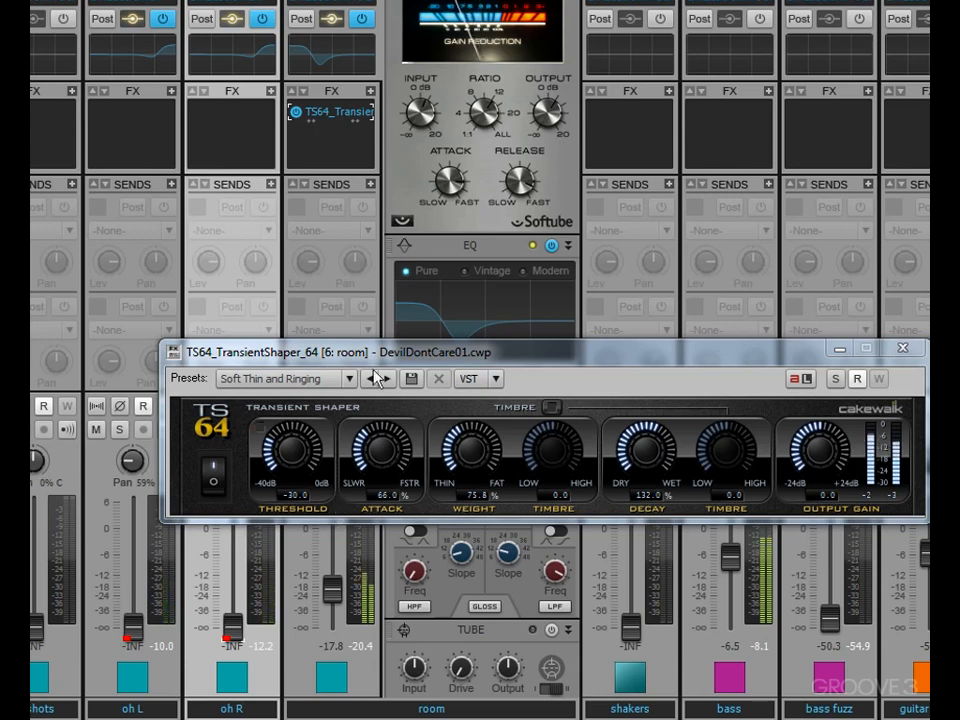
pyautogui.moveTo(392, 357); pyautogui.dragTo(377, 347)
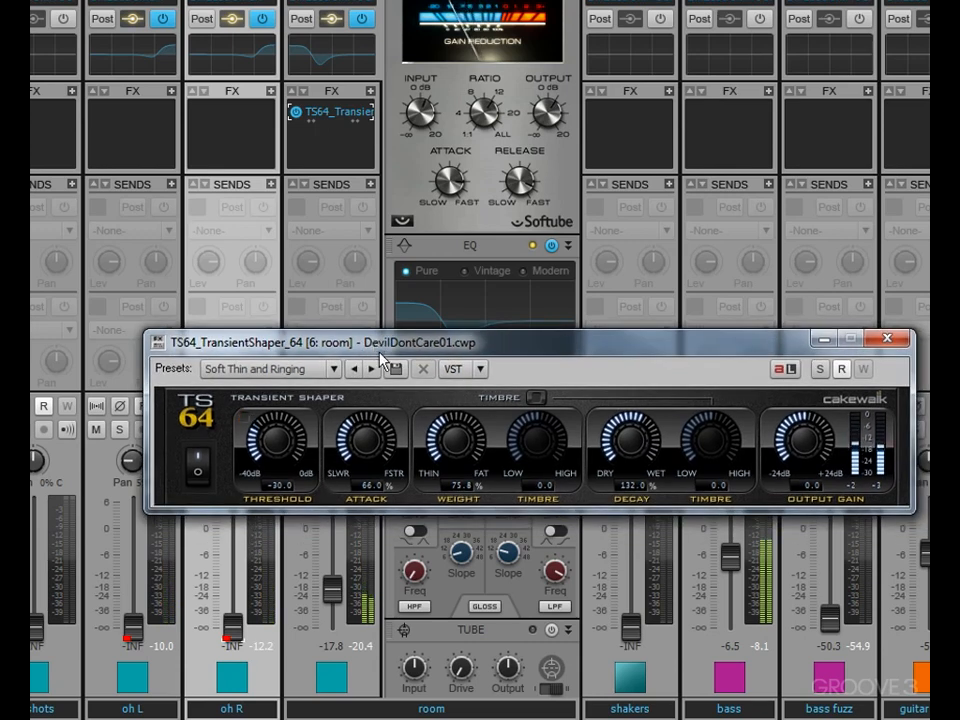
pyautogui.moveTo(334, 589)
pyautogui.mouseDown()
pyautogui.moveTo(334, 552)
pyautogui.moveTo(334, 572)
pyautogui.mouseUp()
# Set the TransientShaper's threshold to -22.0 dB, attack to 53.6% and weight to 90.8%.
pyautogui.moveTo(278, 442)
pyautogui.mouseDown()
pyautogui.moveTo(274, 377)
pyautogui.moveTo(306, 476)
pyautogui.moveTo(275, 456)
pyautogui.mouseUp()
pyautogui.moveTo(380, 451); pyautogui.dragTo(378, 491)
pyautogui.moveTo(366, 446); pyautogui.dragTo(360, 418)
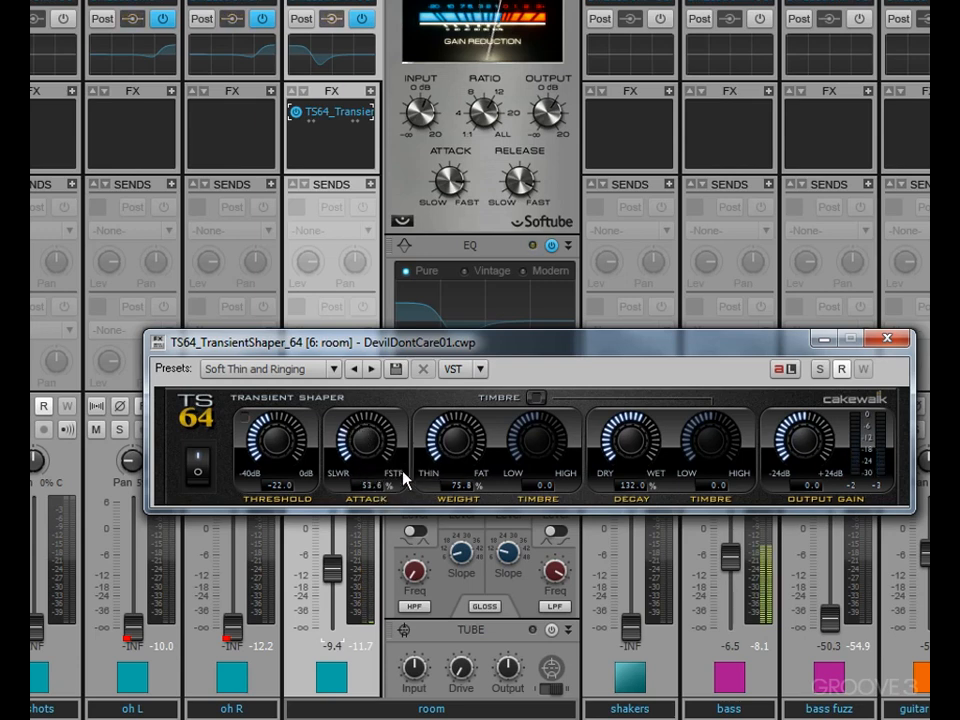
pyautogui.moveTo(458, 458); pyautogui.dragTo(450, 441)
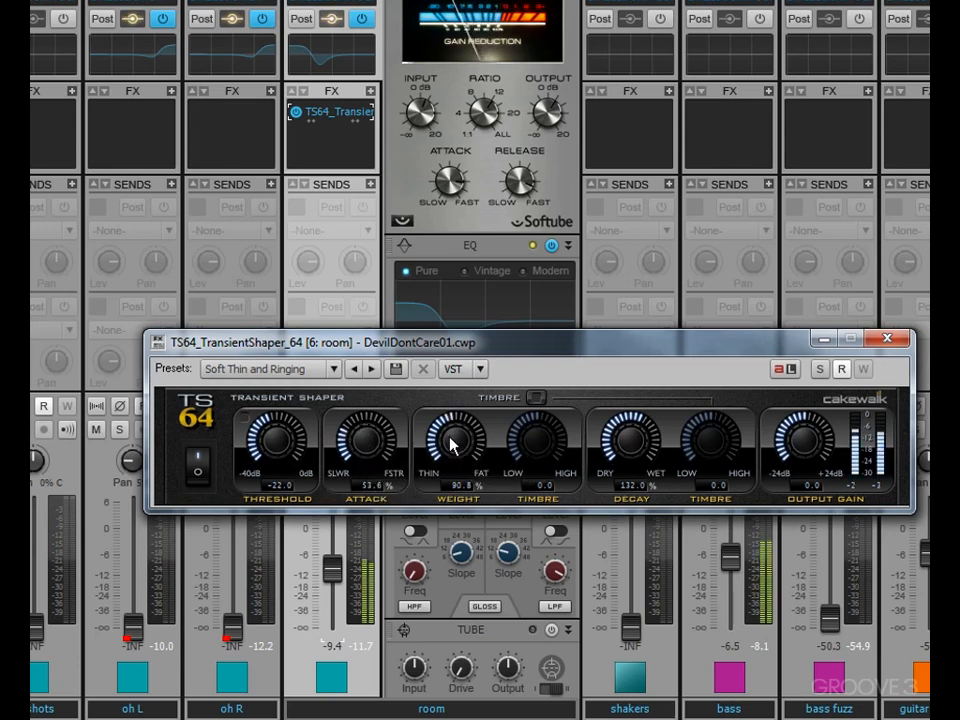
# Refine the TransientShaper on the room track during playback: attack 90.8%, threshold -21.6 dB and weight 88.3%.
pyautogui.moveTo(361, 447); pyautogui.dragTo(356, 407)
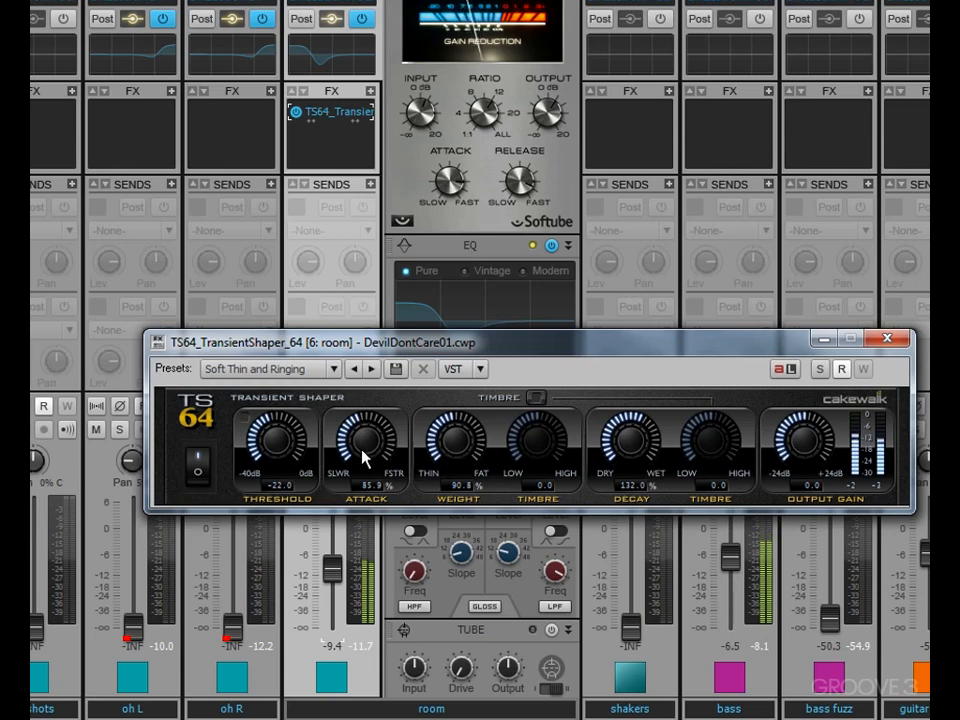
pyautogui.moveTo(447, 442)
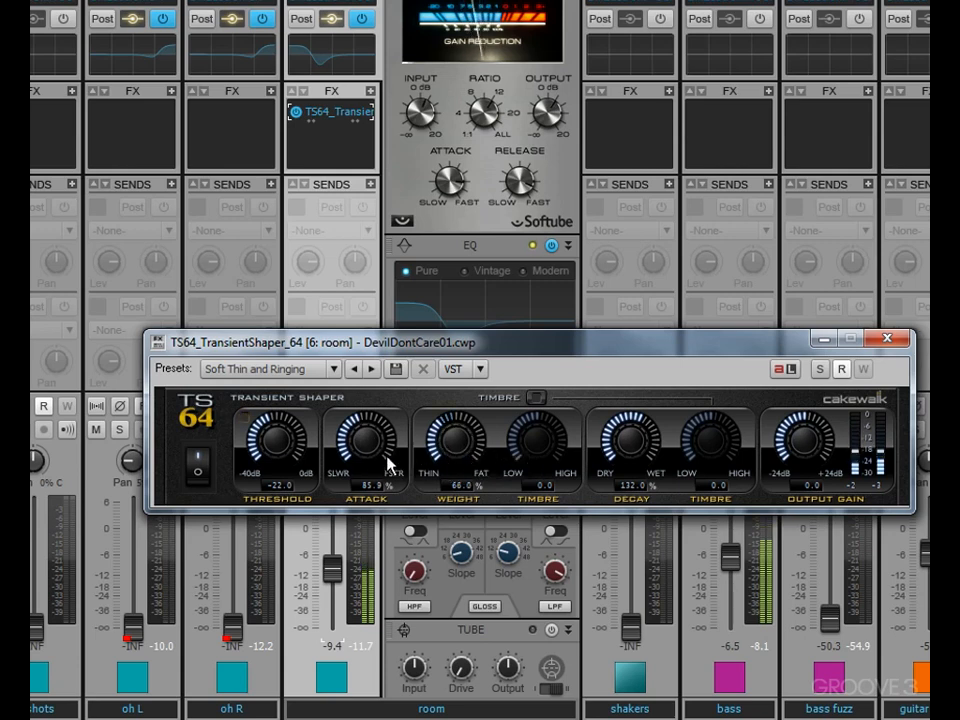
pyautogui.moveTo(373, 447)
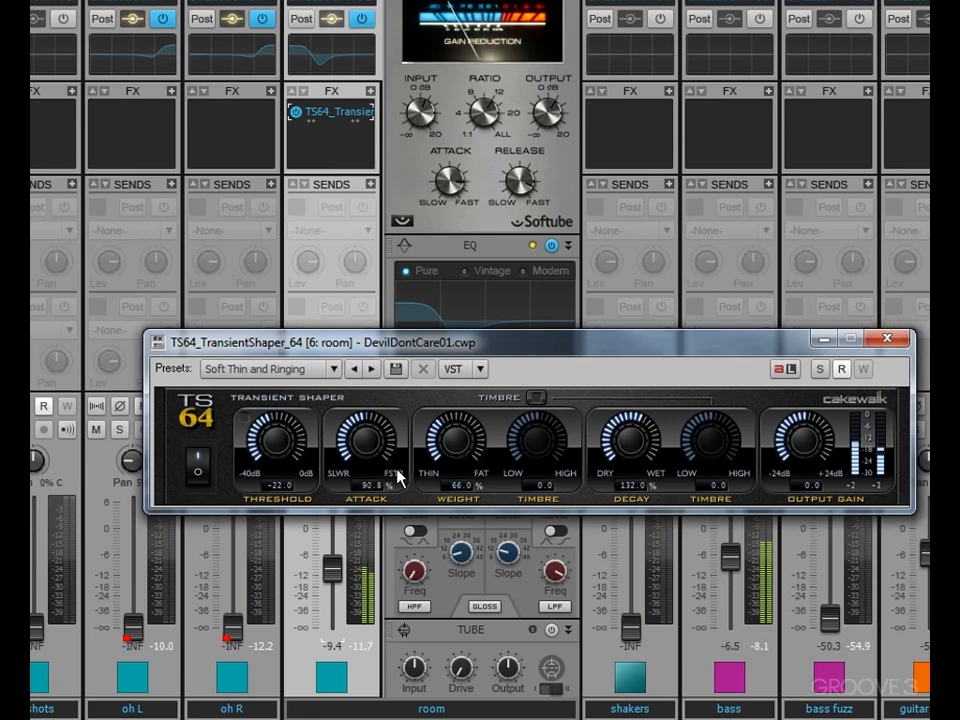
pyautogui.press('space')
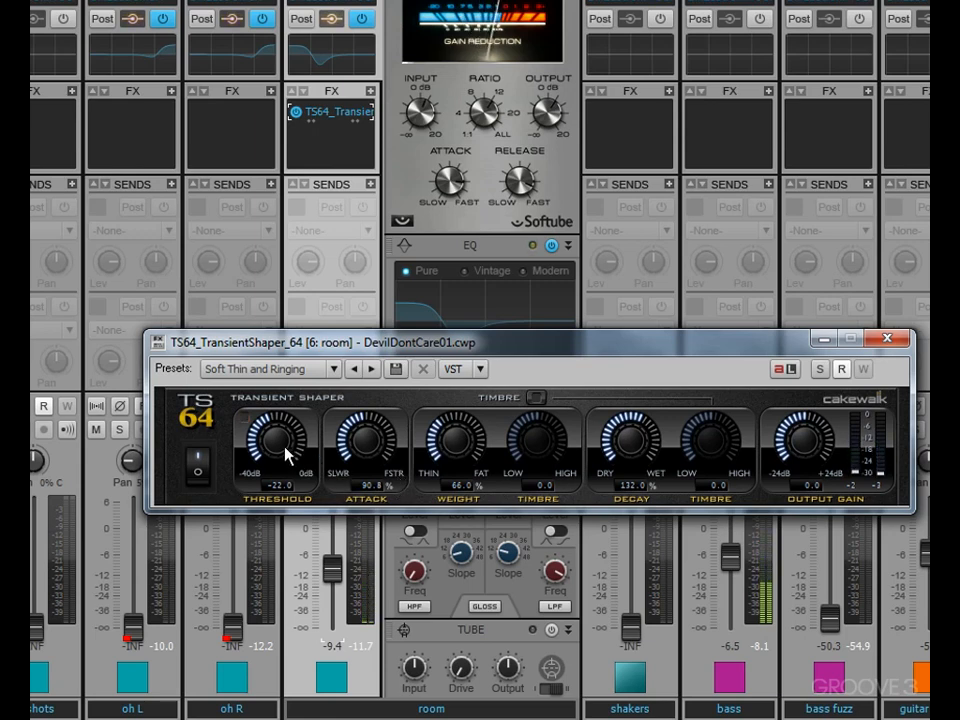
pyautogui.moveTo(272, 440); pyautogui.dragTo(273, 442)
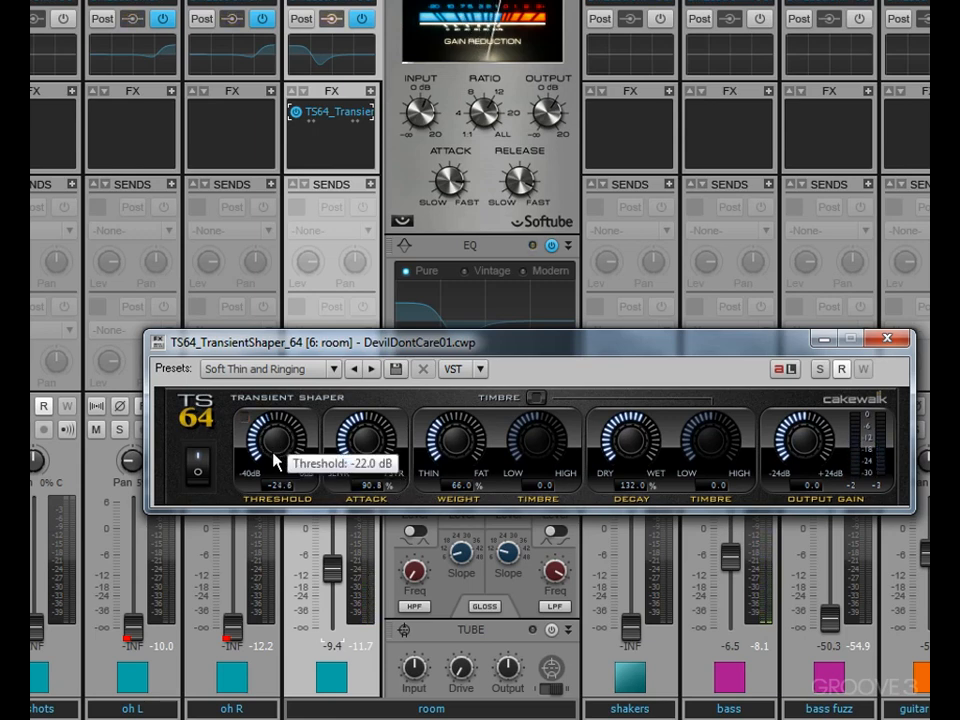
pyautogui.press('space')
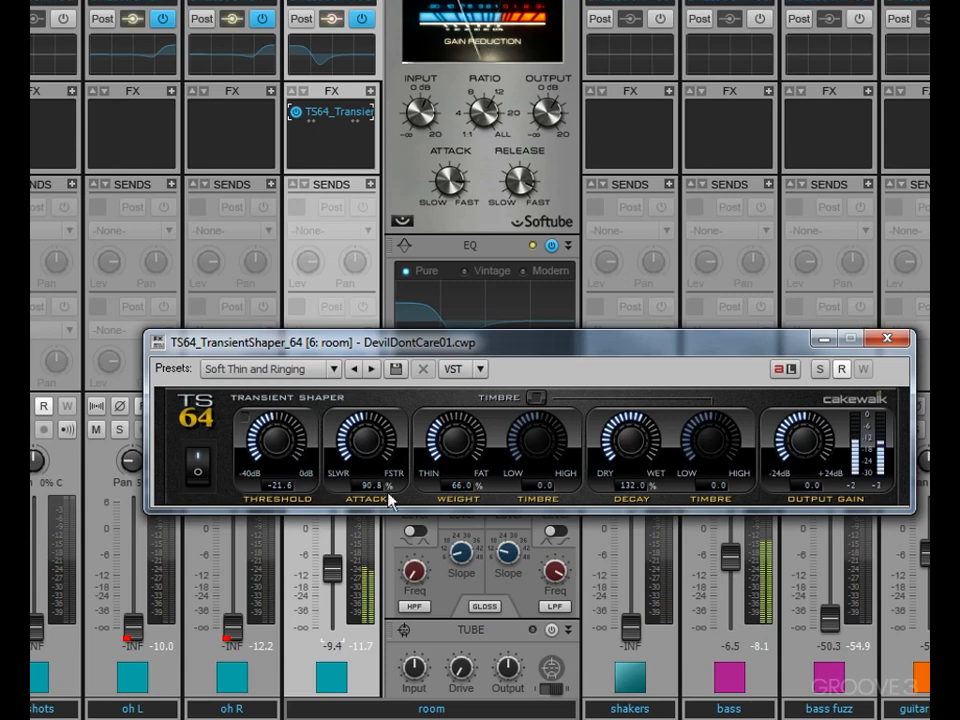
pyautogui.moveTo(452, 447); pyautogui.dragTo(451, 438)
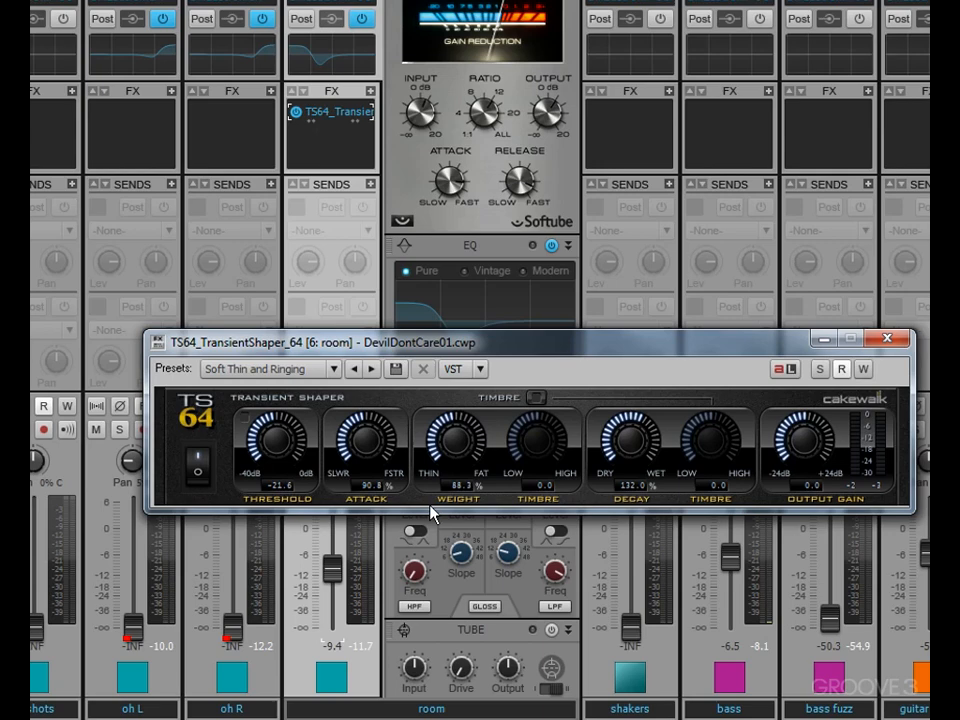
# Clear the plug-in window off the faders, raise oh L to -6.8 dB and oh R to 0.1 dB, and blend the room in at -17.0 dB.
pyautogui.moveTo(432, 342); pyautogui.dragTo(472, 56)
pyautogui.moveTo(332, 567); pyautogui.dragTo(332, 625)
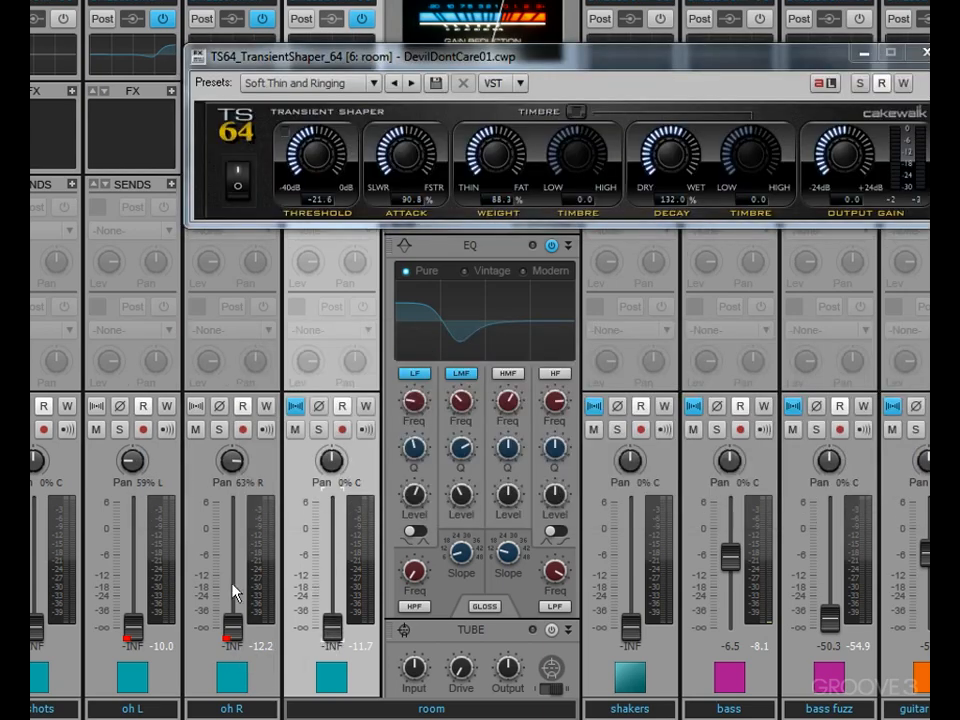
pyautogui.moveTo(232, 624); pyautogui.dragTo(232, 528)
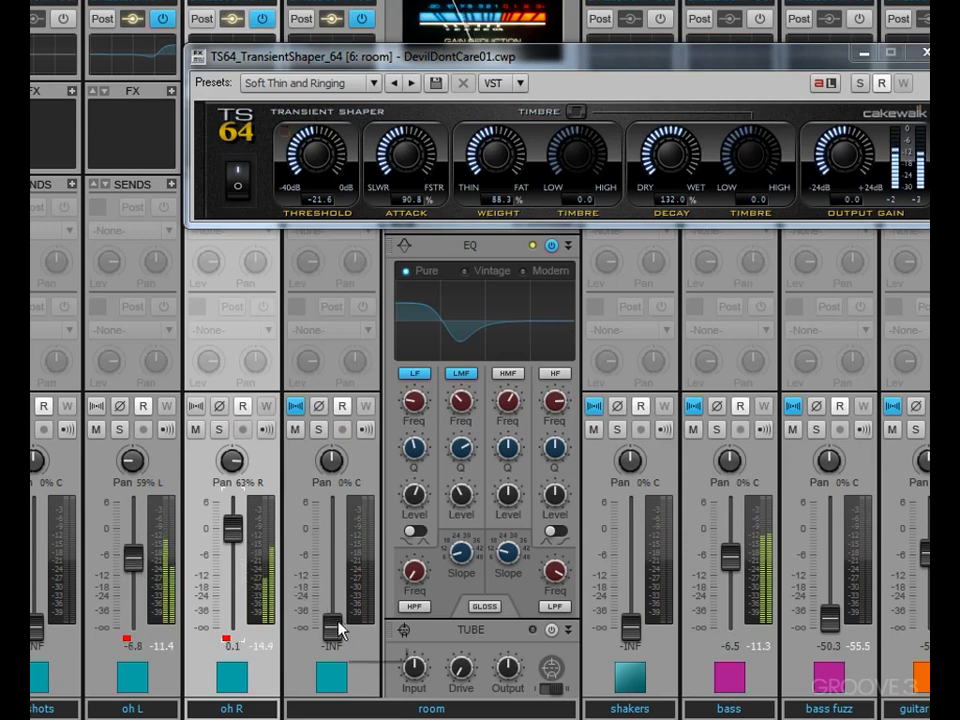
pyautogui.moveTo(332, 625); pyautogui.dragTo(332, 587)
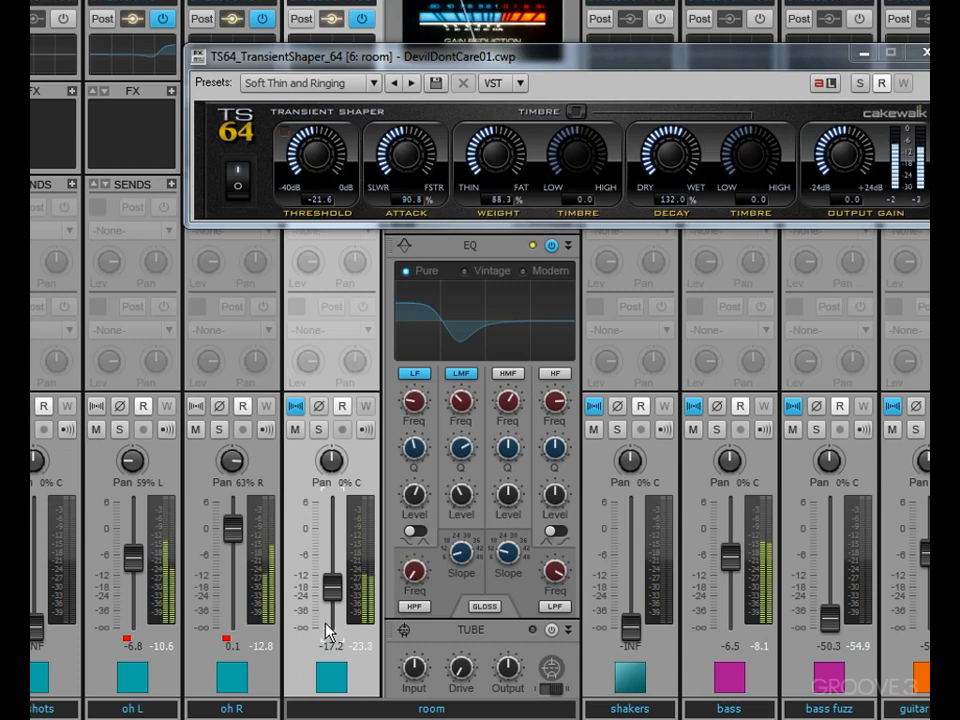
pyautogui.moveTo(326, 632)
pyautogui.mouseDown()
pyautogui.moveTo(326, 612)
pyautogui.moveTo(326, 631)
pyautogui.mouseUp()
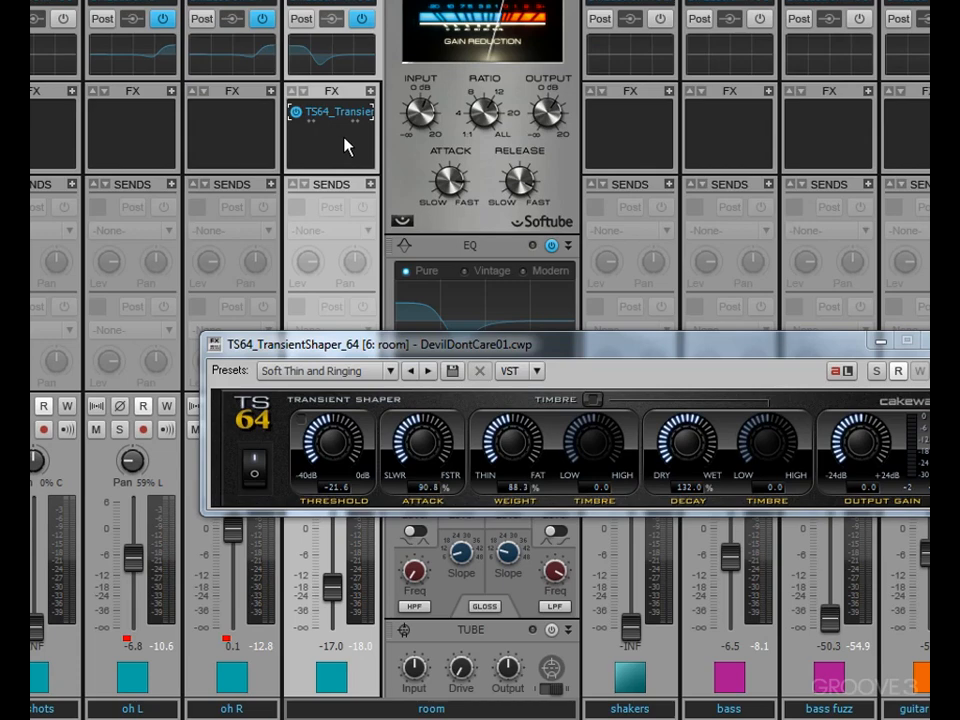
# Add the Channel Tools plug-in after the TransientShaper on the room track and bring its window fully into view.
pyautogui.rightClick(342, 137)
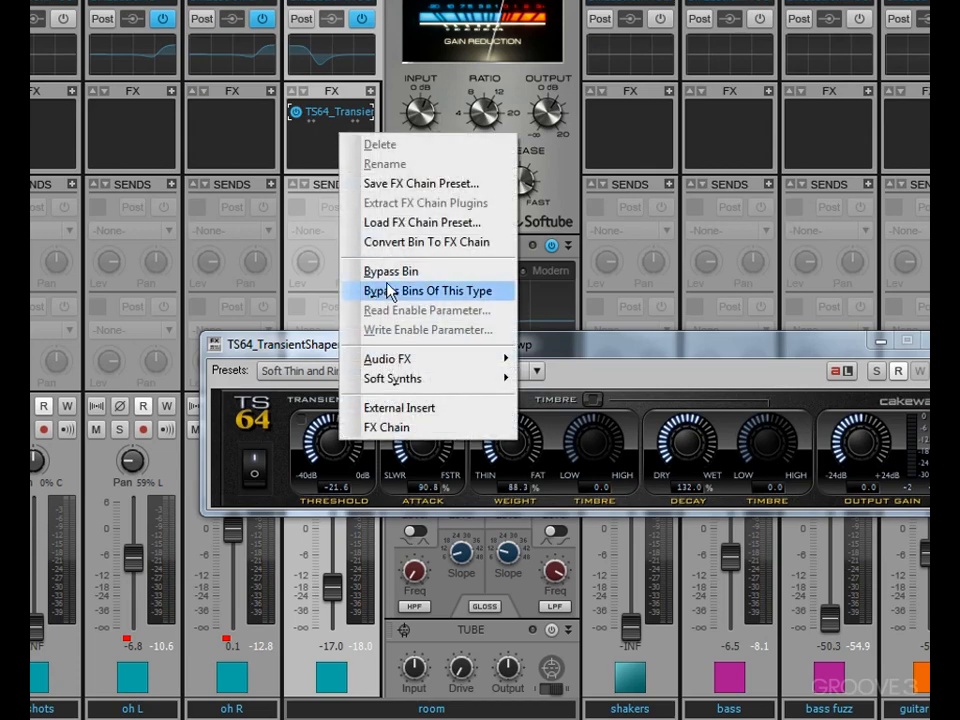
pyautogui.moveTo(430, 362)
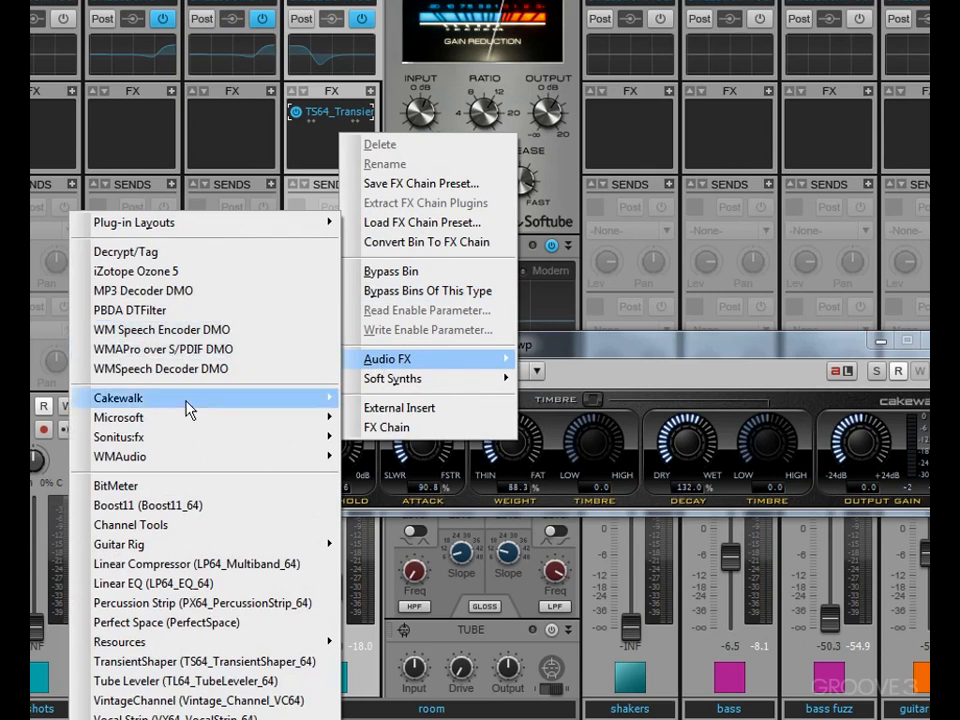
pyautogui.click(180, 525)
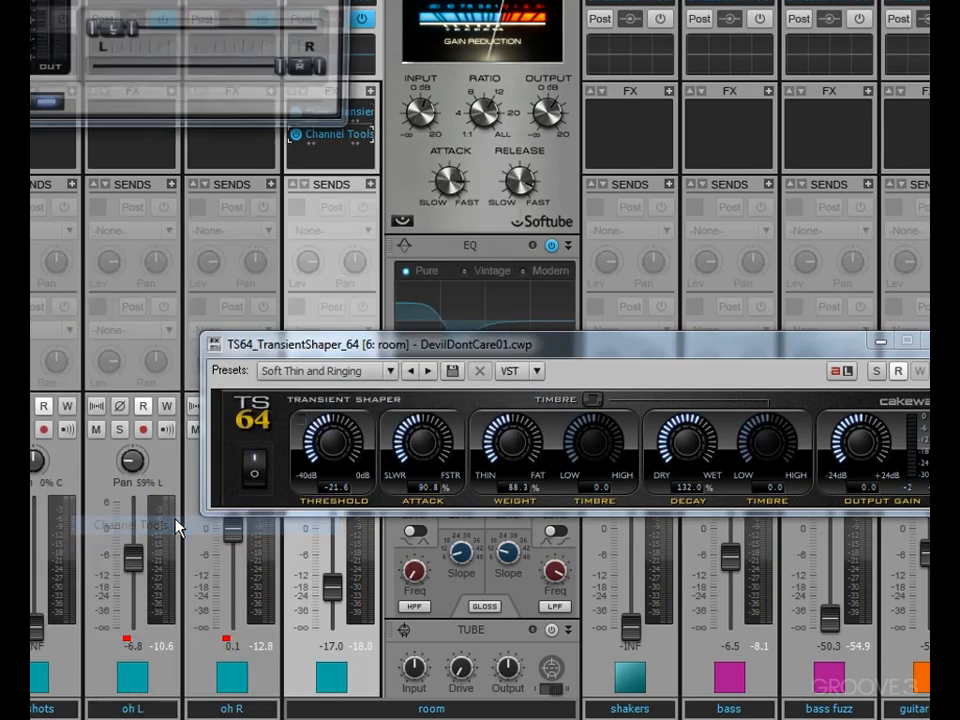
pyautogui.moveTo(218, 0); pyautogui.dragTo(671, 368)
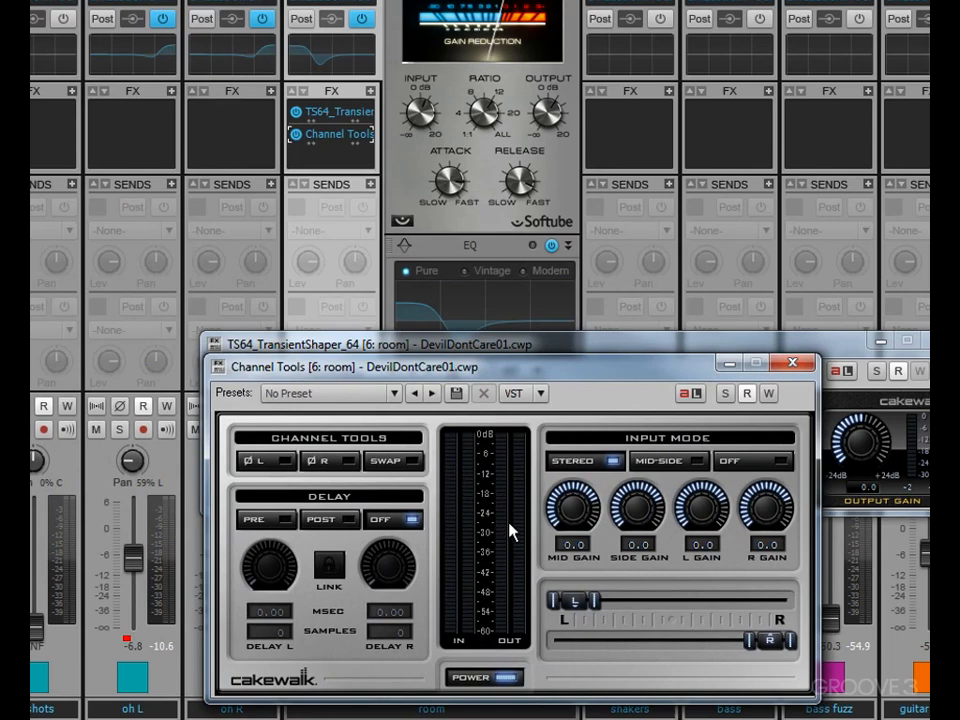
# Play the mix and set the Channel Tools left gain to -0.7 dB and side gain to 4.7 dB.
pyautogui.press('space')
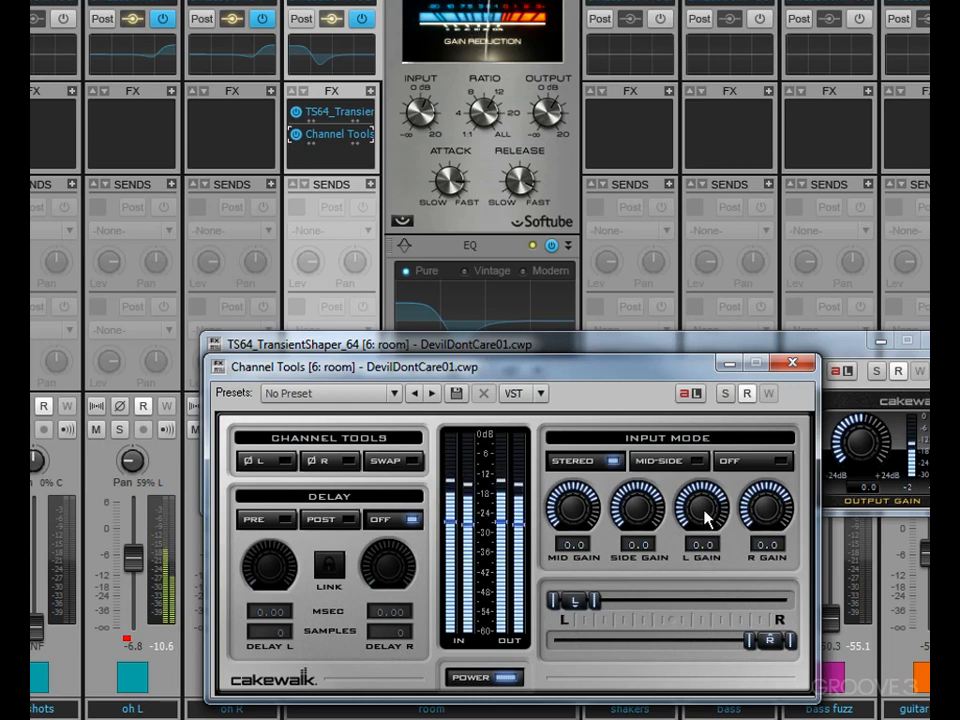
pyautogui.moveTo(705, 515)
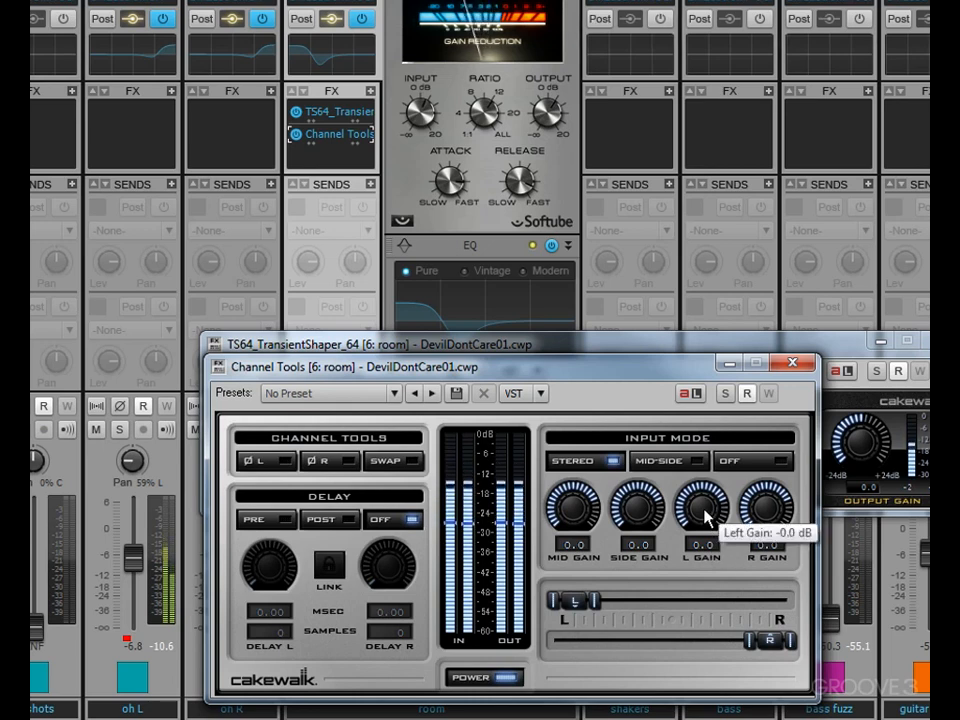
pyautogui.scroll(-7, 705, 512)
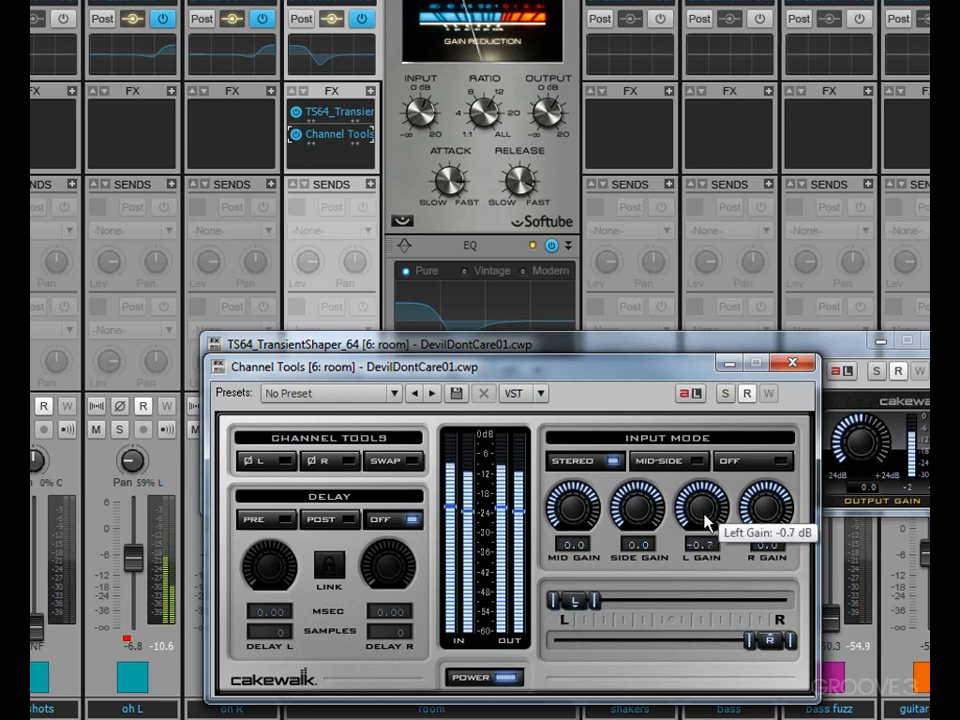
pyautogui.scroll(10, 632, 505)
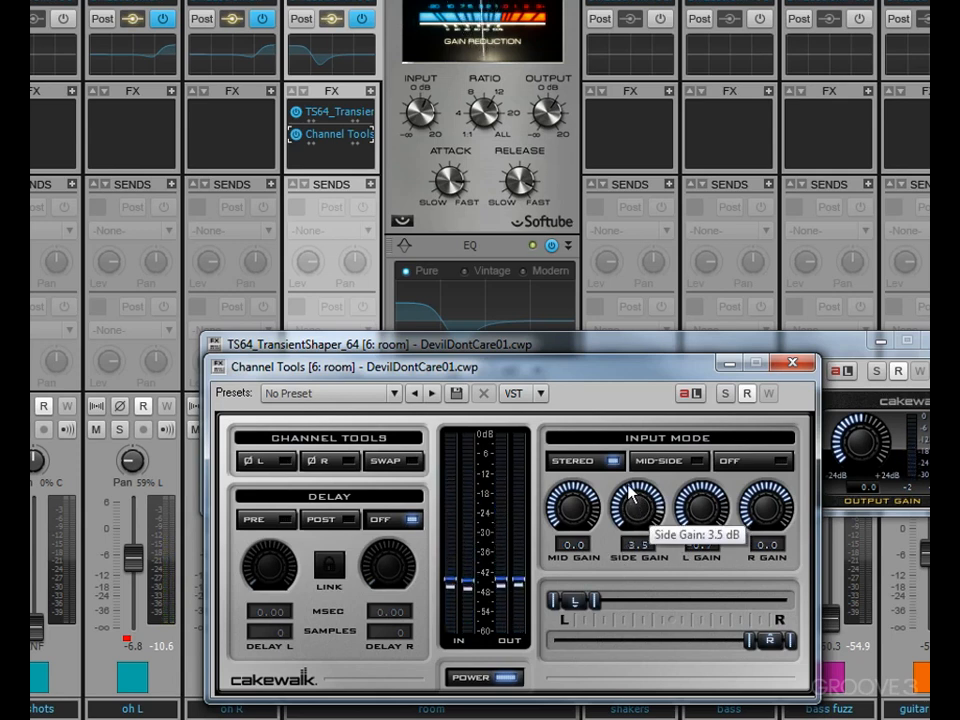
pyautogui.scroll(4, 630, 489)
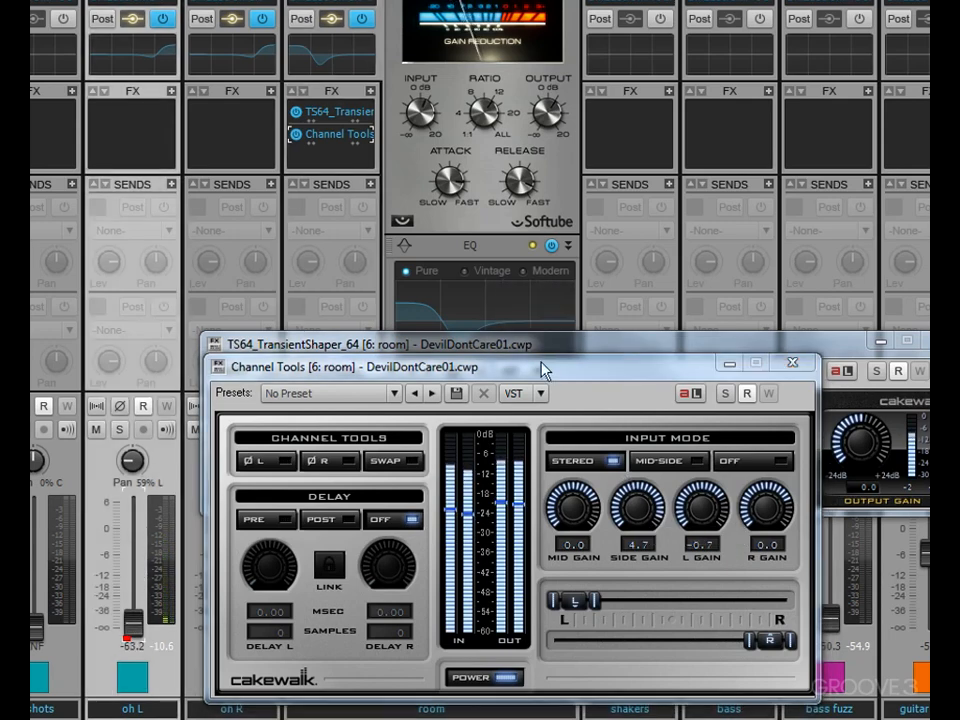
# With the overheads lowered and the plug-in window moved up, set the Channel Tools left gain to -2.4 dB and mid gain to -2.8 dB.
pyautogui.moveTo(545, 356); pyautogui.dragTo(610, 67)
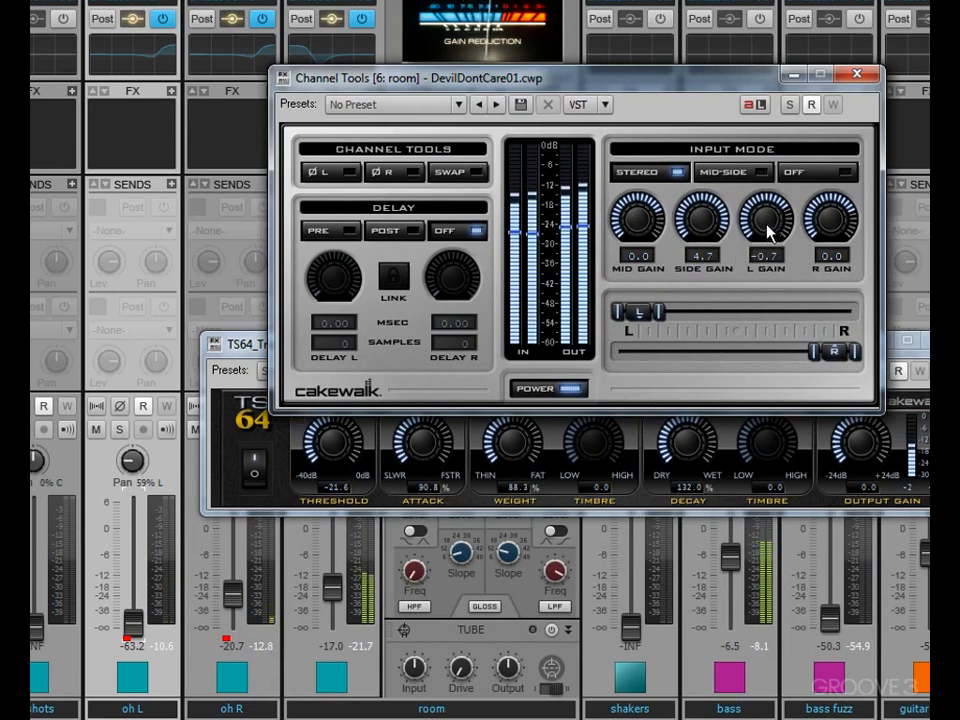
pyautogui.scroll(-2, 765, 225)
pyautogui.scroll(-10, 765, 230)
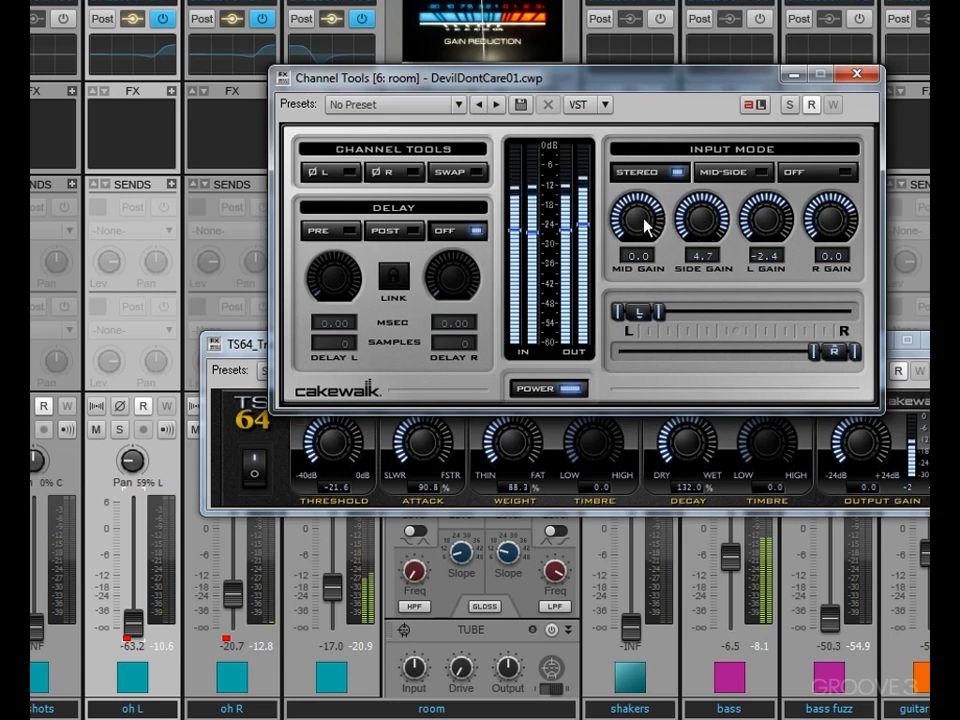
pyautogui.moveTo(636, 215)
pyautogui.mouseDown()
pyautogui.moveTo(638, 253)
pyautogui.moveTo(636, 240)
pyautogui.mouseUp()
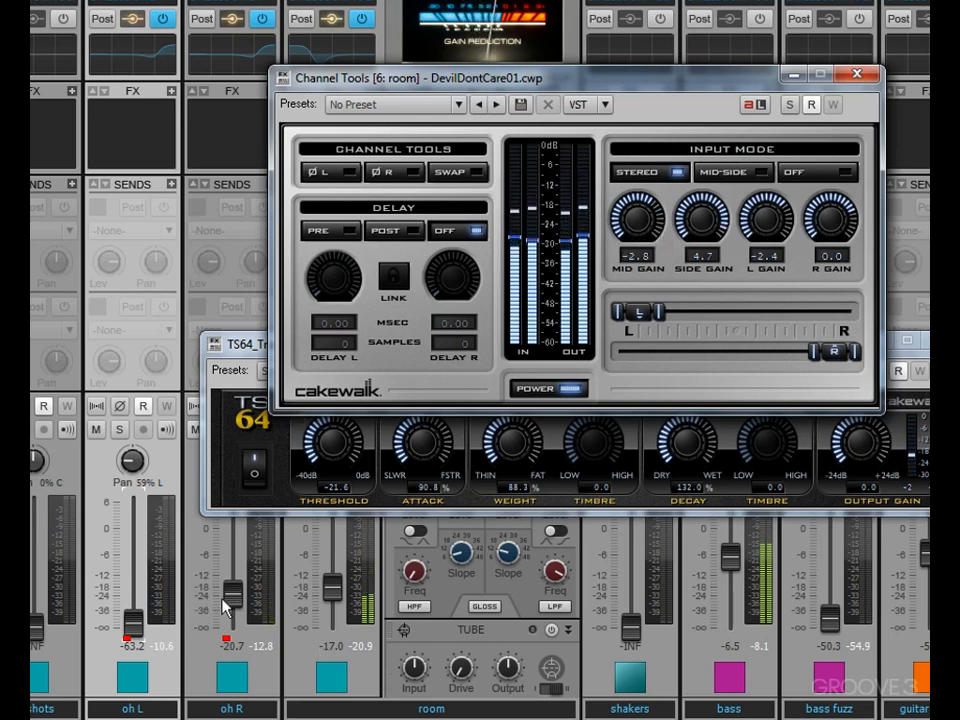
# Rebalance the room at -22.4 dB, oh L at -8.2 dB and oh R at -1.4 dB, and close both plug-in windows.
pyautogui.moveTo(330, 585); pyautogui.dragTo(331, 612)
pyautogui.moveTo(242, 592); pyautogui.dragTo(242, 540)
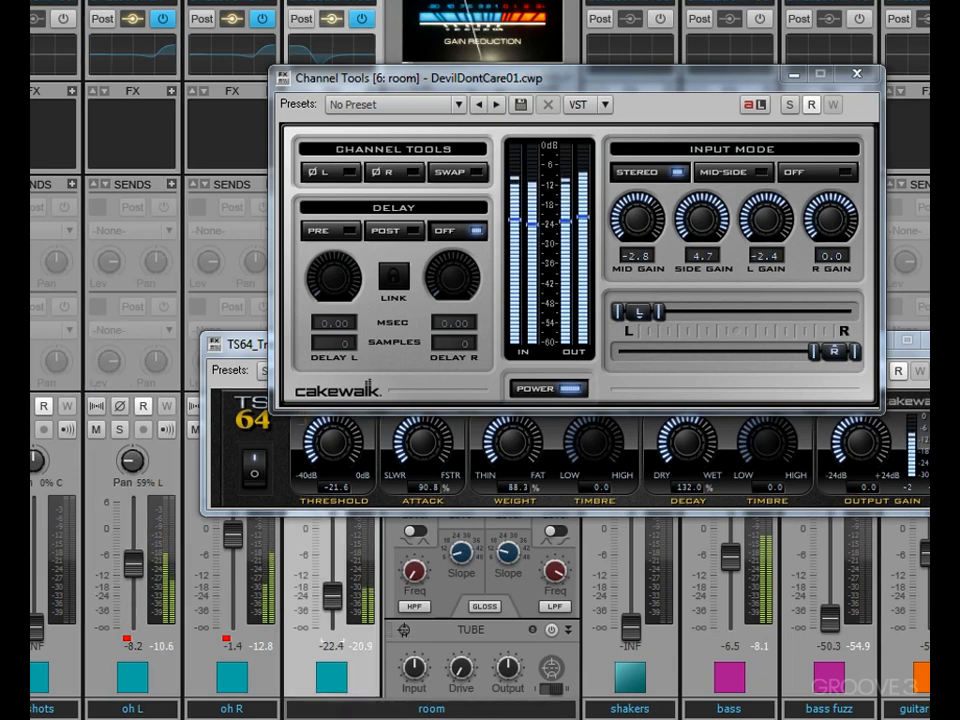
pyautogui.click(856, 74)
pyautogui.click(926, 341)
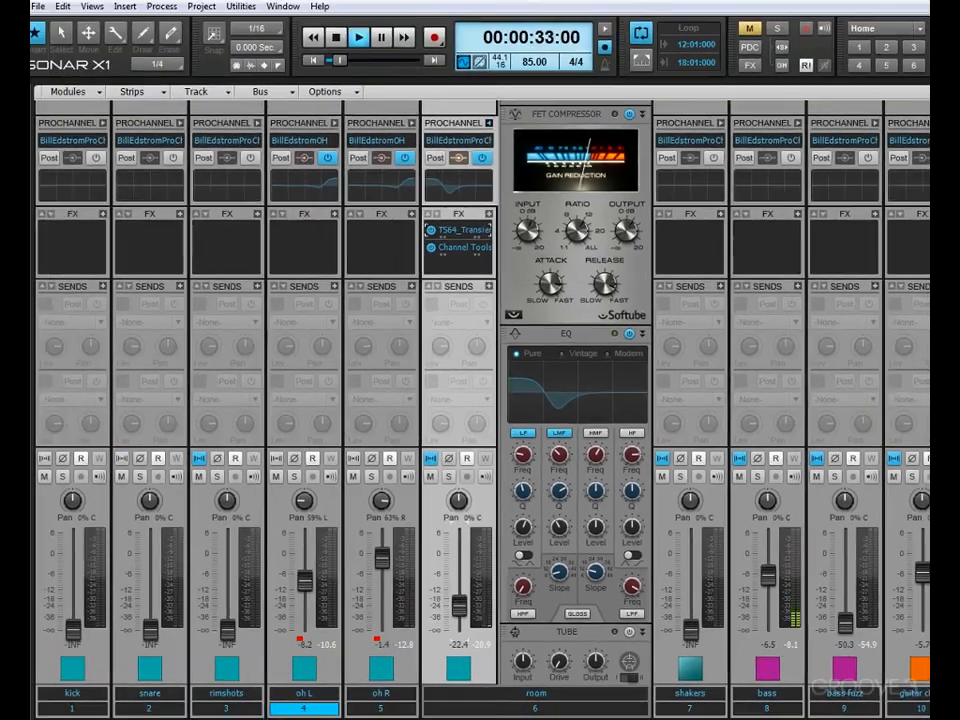
# Widen the bus section of the console, unmute the MUSIC and VOX buses, and lower the MUSIC fader to -15.4 dB.
pyautogui.hscroll(12, 480, 410)
pyautogui.hscroll(-12, 480, 410)
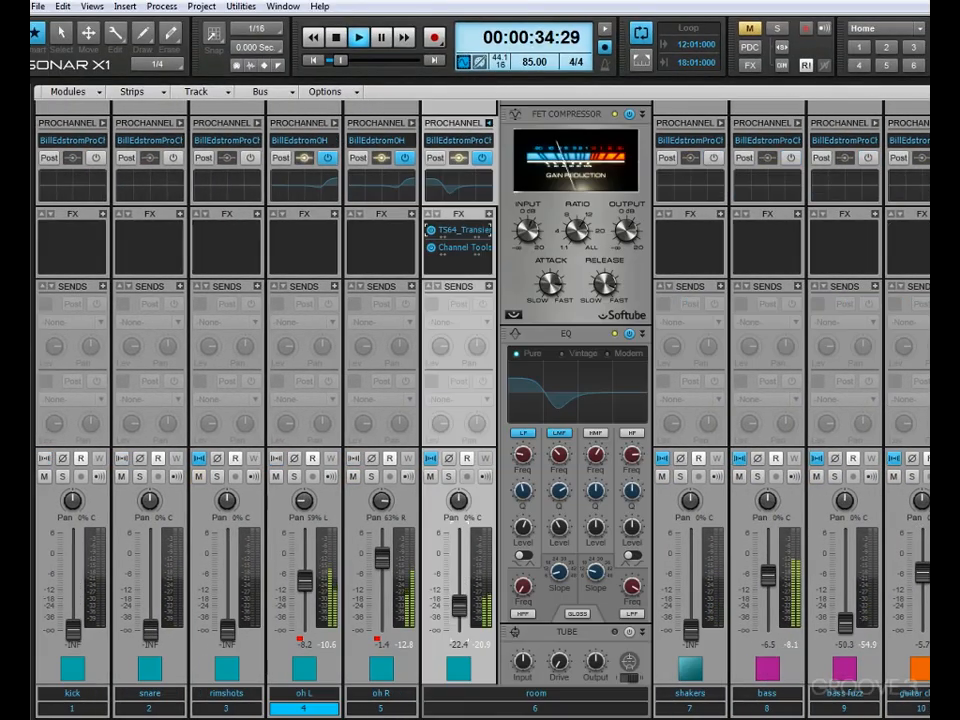
pyautogui.hscroll(12, 480, 410)
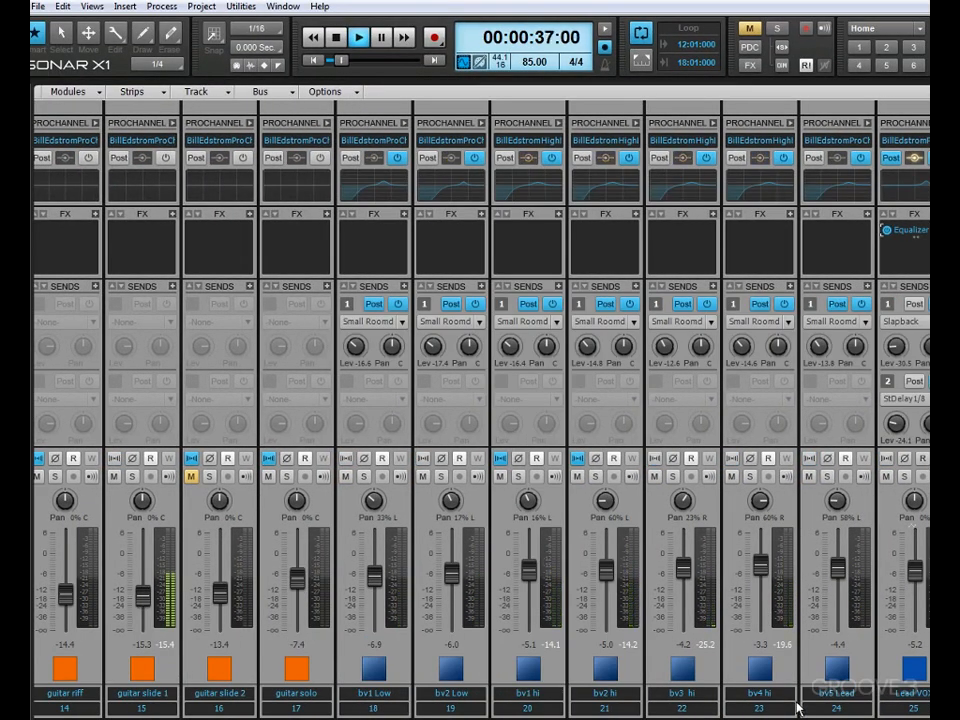
pyautogui.moveTo(932, 477); pyautogui.dragTo(495, 477)
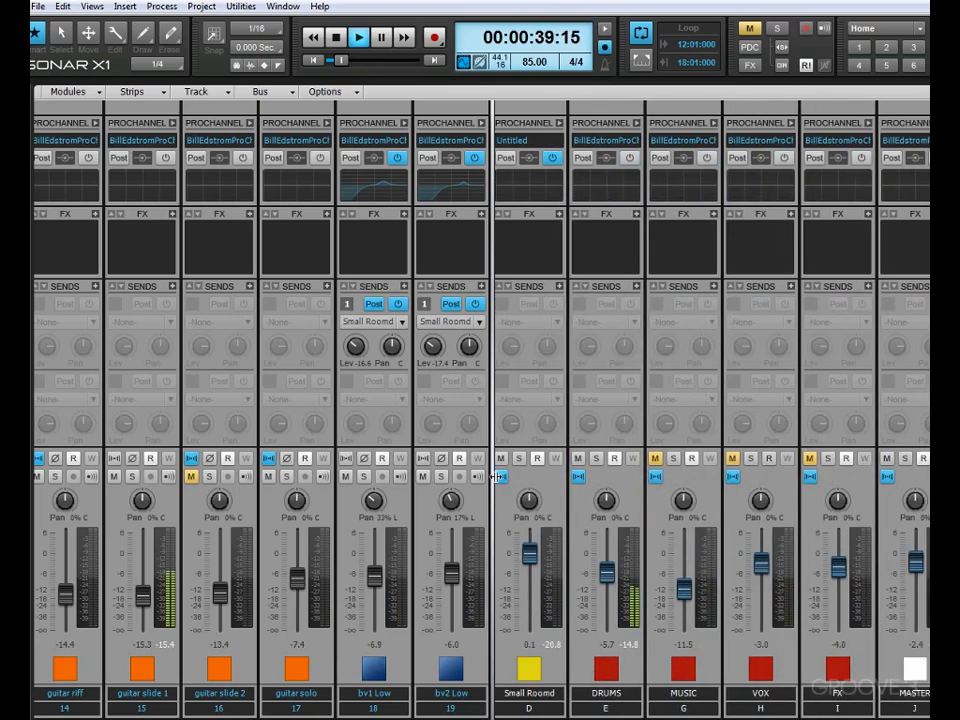
pyautogui.click(656, 458)
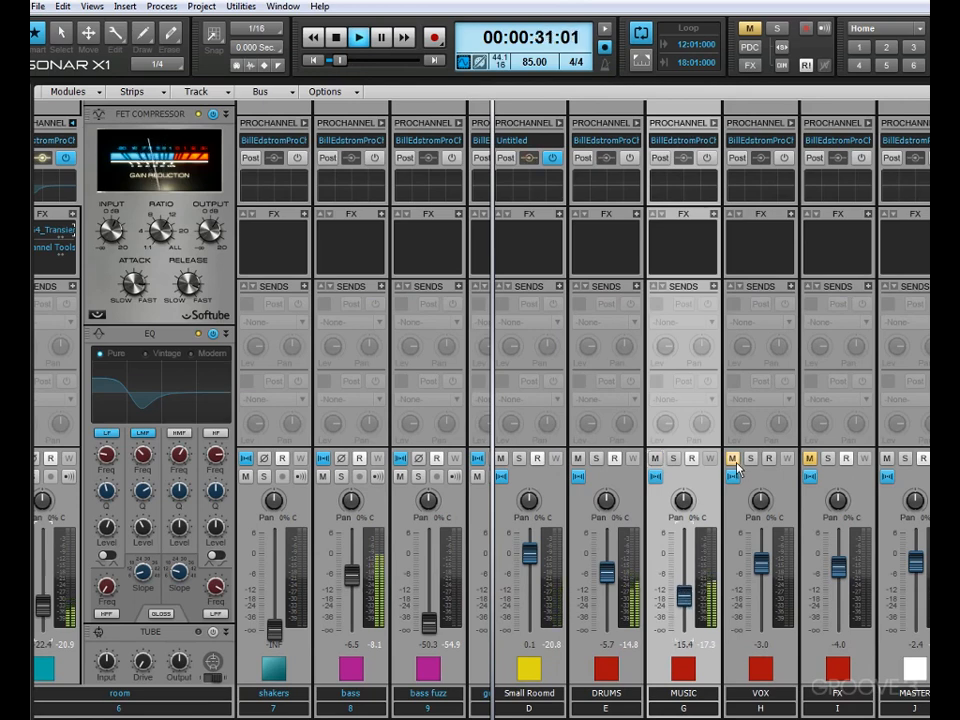
pyautogui.click(733, 458)
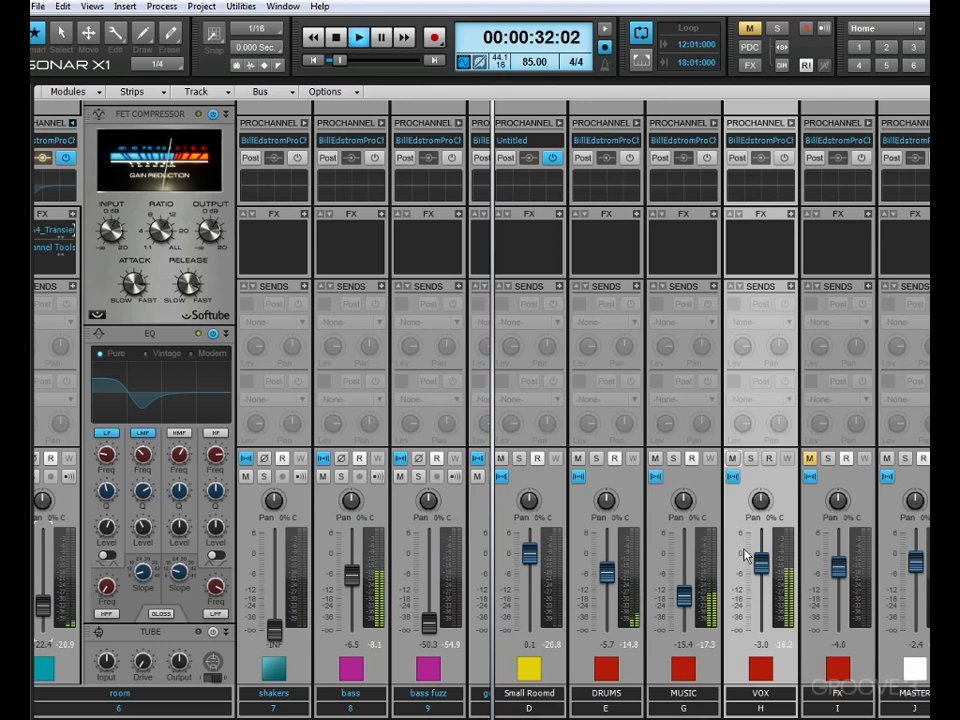